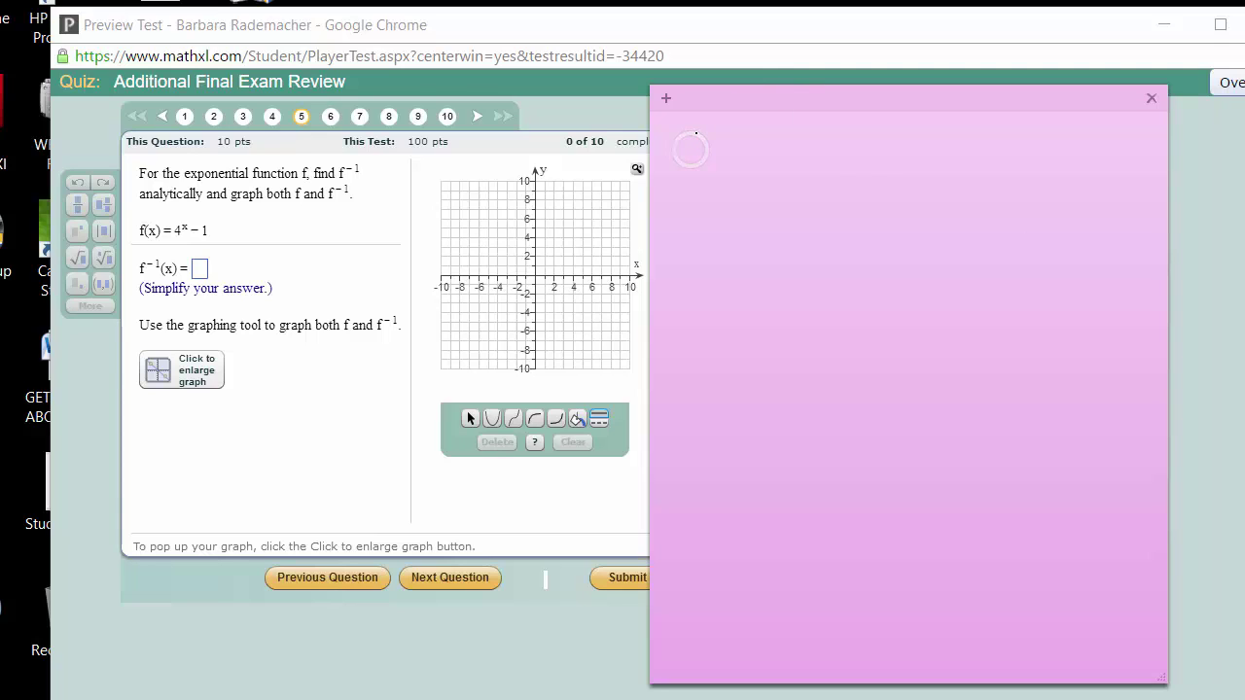
Step: Handwrite f(x) = 4^x − 1 and, below it, y = 4^x − 1 on the pink note
{"action": "left_click_drag", "start_coordinate": [721, 145], "coordinate": [725, 174]}
{"action": "mouse_move", "coordinate": [721, 147]}
{"action": "left_mouse_down"}
{"action": "mouse_move", "coordinate": [736, 141]}
{"action": "mouse_move", "coordinate": [743, 180]}
{"action": "mouse_move", "coordinate": [771, 179]}
{"action": "mouse_move", "coordinate": [811, 149]}
{"action": "mouse_move", "coordinate": [864, 144]}
{"action": "mouse_move", "coordinate": [856, 176]}
{"action": "left_mouse_up"}
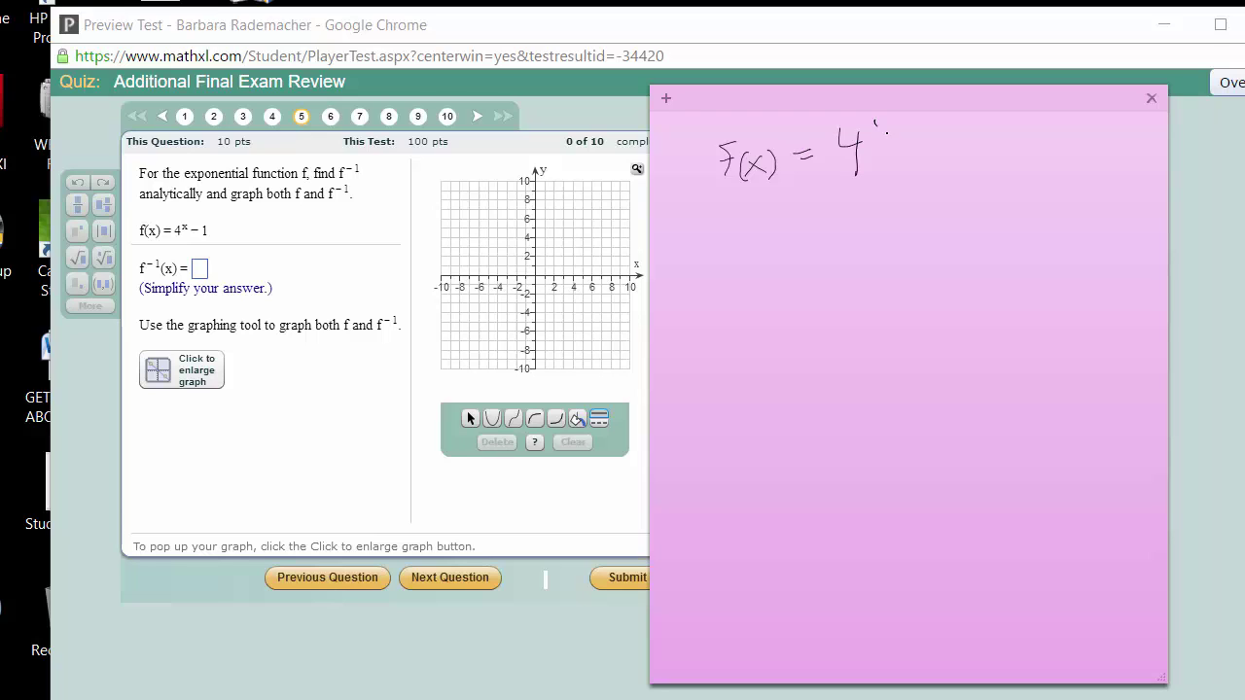
{"action": "left_click_drag", "start_coordinate": [875, 123], "coordinate": [890, 118]}
{"action": "mouse_move", "coordinate": [898, 162]}
{"action": "left_mouse_down"}
{"action": "mouse_move", "coordinate": [940, 155]}
{"action": "mouse_move", "coordinate": [938, 177]}
{"action": "left_mouse_up"}
{"action": "mouse_move", "coordinate": [747, 206]}
{"action": "left_mouse_down"}
{"action": "mouse_move", "coordinate": [767, 208]}
{"action": "mouse_move", "coordinate": [748, 245]}
{"action": "left_mouse_up"}
{"action": "mouse_move", "coordinate": [796, 211]}
{"action": "left_mouse_down"}
{"action": "mouse_move", "coordinate": [856, 222]}
{"action": "mouse_move", "coordinate": [857, 240]}
{"action": "left_mouse_up"}
{"action": "mouse_move", "coordinate": [871, 188]}
{"action": "left_mouse_down"}
{"action": "mouse_move", "coordinate": [885, 202]}
{"action": "mouse_move", "coordinate": [870, 206]}
{"action": "mouse_move", "coordinate": [946, 224]}
{"action": "left_mouse_up"}
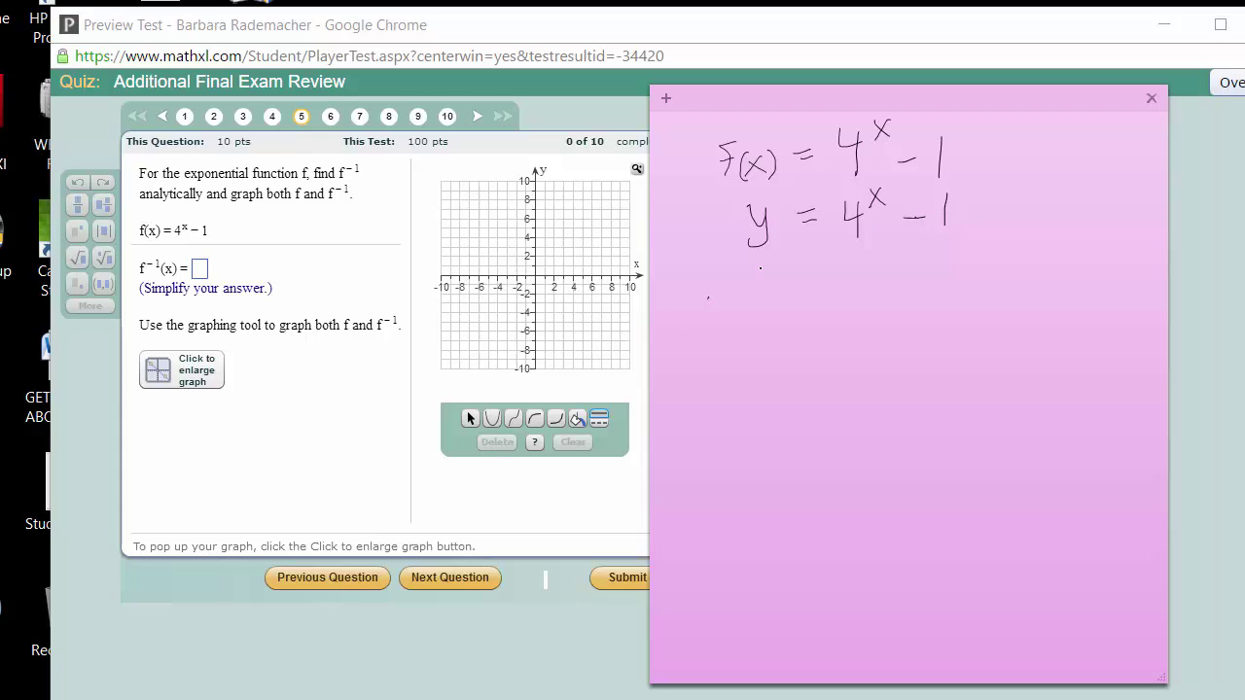
Step: Handwrite the swapped equation x = 4^y − 1 on the note and add +1 under both sides
{"action": "mouse_move", "coordinate": [757, 265]}
{"action": "left_mouse_down"}
{"action": "mouse_move", "coordinate": [775, 289]}
{"action": "mouse_move", "coordinate": [751, 293]}
{"action": "left_mouse_up"}
{"action": "mouse_move", "coordinate": [807, 261]}
{"action": "left_mouse_down"}
{"action": "mouse_move", "coordinate": [869, 275]}
{"action": "mouse_move", "coordinate": [862, 298]}
{"action": "left_mouse_up"}
{"action": "left_click_drag", "start_coordinate": [873, 246], "coordinate": [880, 260]}
{"action": "mouse_move", "coordinate": [887, 245]}
{"action": "left_mouse_down"}
{"action": "mouse_move", "coordinate": [878, 273]}
{"action": "mouse_move", "coordinate": [953, 292]}
{"action": "left_mouse_up"}
{"action": "left_click_drag", "start_coordinate": [921, 305], "coordinate": [921, 321]}
{"action": "mouse_move", "coordinate": [738, 311]}
{"action": "left_mouse_down"}
{"action": "mouse_move", "coordinate": [739, 330]}
{"action": "mouse_move", "coordinate": [755, 321]}
{"action": "mouse_move", "coordinate": [767, 333]}
{"action": "mouse_move", "coordinate": [742, 321]}
{"action": "mouse_move", "coordinate": [919, 326]}
{"action": "mouse_move", "coordinate": [999, 303]}
{"action": "left_mouse_up"}
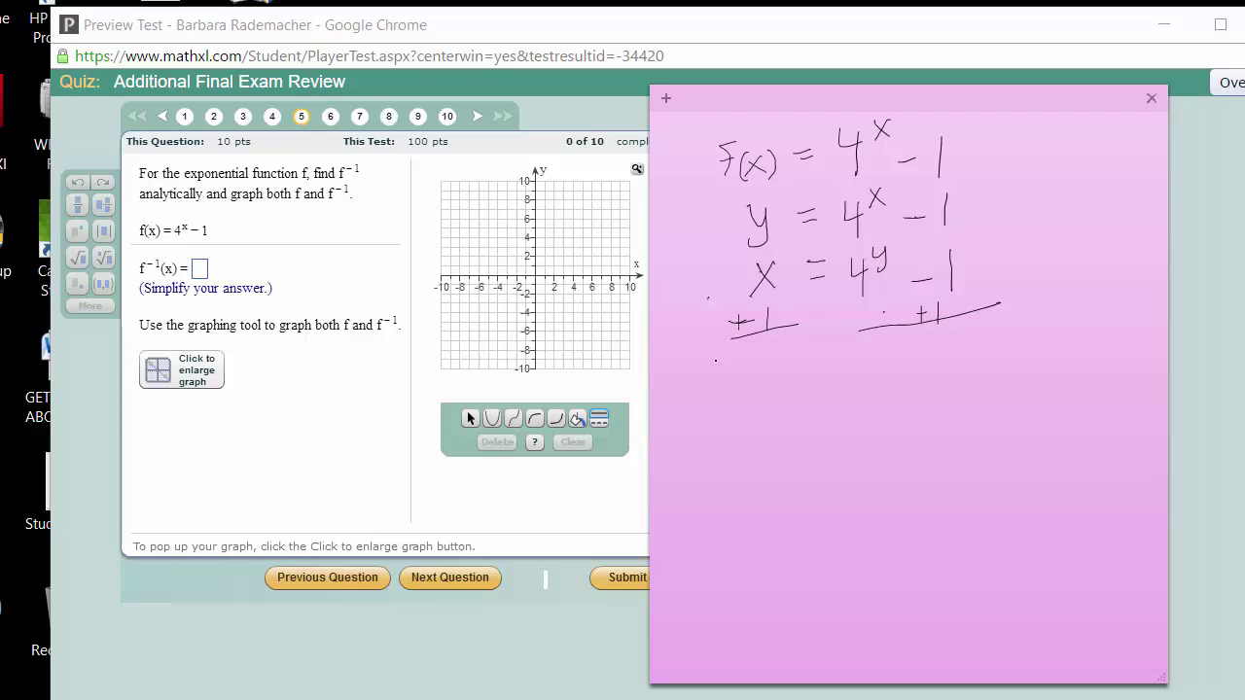
Step: Handwrite x+1 = 4^y on the note and rewrite it below in logarithmic form as log_4(x+1) = y
{"action": "mouse_move", "coordinate": [728, 371]}
{"action": "left_mouse_down"}
{"action": "mouse_move", "coordinate": [740, 394]}
{"action": "mouse_move", "coordinate": [725, 394]}
{"action": "mouse_move", "coordinate": [833, 367]}
{"action": "mouse_move", "coordinate": [884, 378]}
{"action": "mouse_move", "coordinate": [875, 405]}
{"action": "left_mouse_up"}
{"action": "left_click_drag", "start_coordinate": [886, 347], "coordinate": [881, 373]}
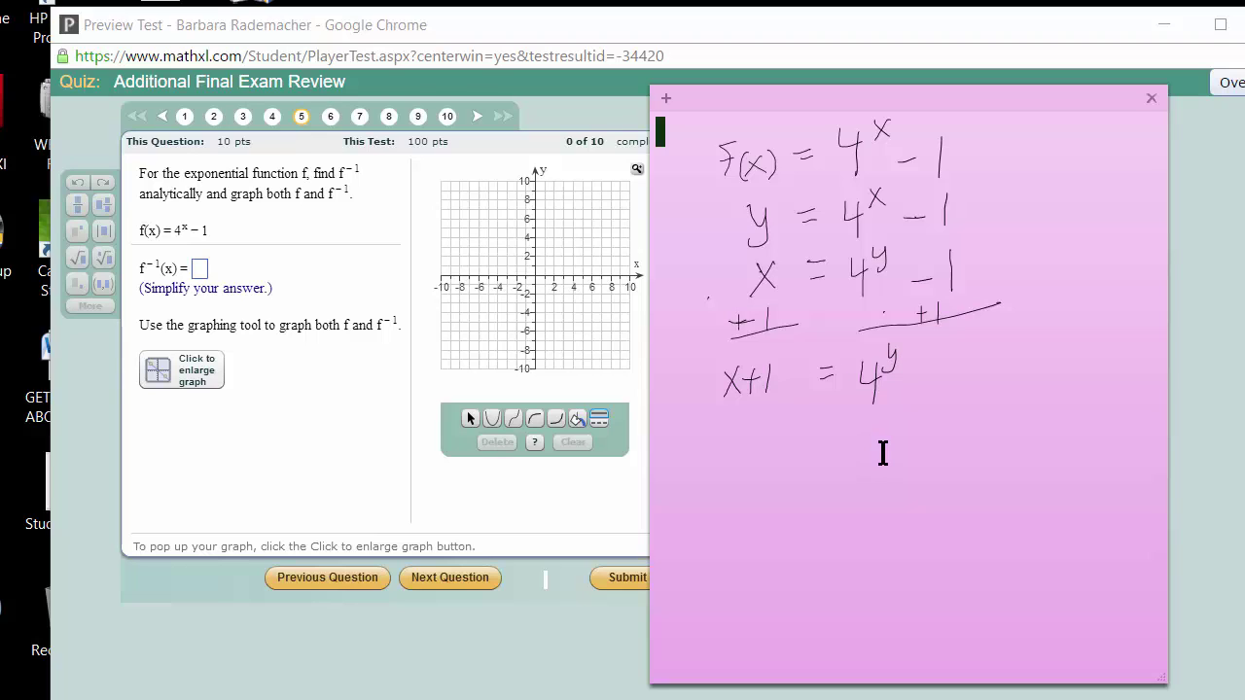
{"action": "mouse_move", "coordinate": [873, 434]}
{"action": "left_mouse_down"}
{"action": "mouse_move", "coordinate": [880, 464]}
{"action": "mouse_move", "coordinate": [865, 474]}
{"action": "mouse_move", "coordinate": [849, 442]}
{"action": "mouse_move", "coordinate": [856, 454]}
{"action": "left_mouse_up"}
{"action": "mouse_move", "coordinate": [695, 468]}
{"action": "left_mouse_down"}
{"action": "mouse_move", "coordinate": [700, 445]}
{"action": "mouse_move", "coordinate": [698, 464]}
{"action": "mouse_move", "coordinate": [727, 449]}
{"action": "mouse_move", "coordinate": [718, 486]}
{"action": "mouse_move", "coordinate": [756, 491]}
{"action": "mouse_move", "coordinate": [752, 508]}
{"action": "left_mouse_up"}
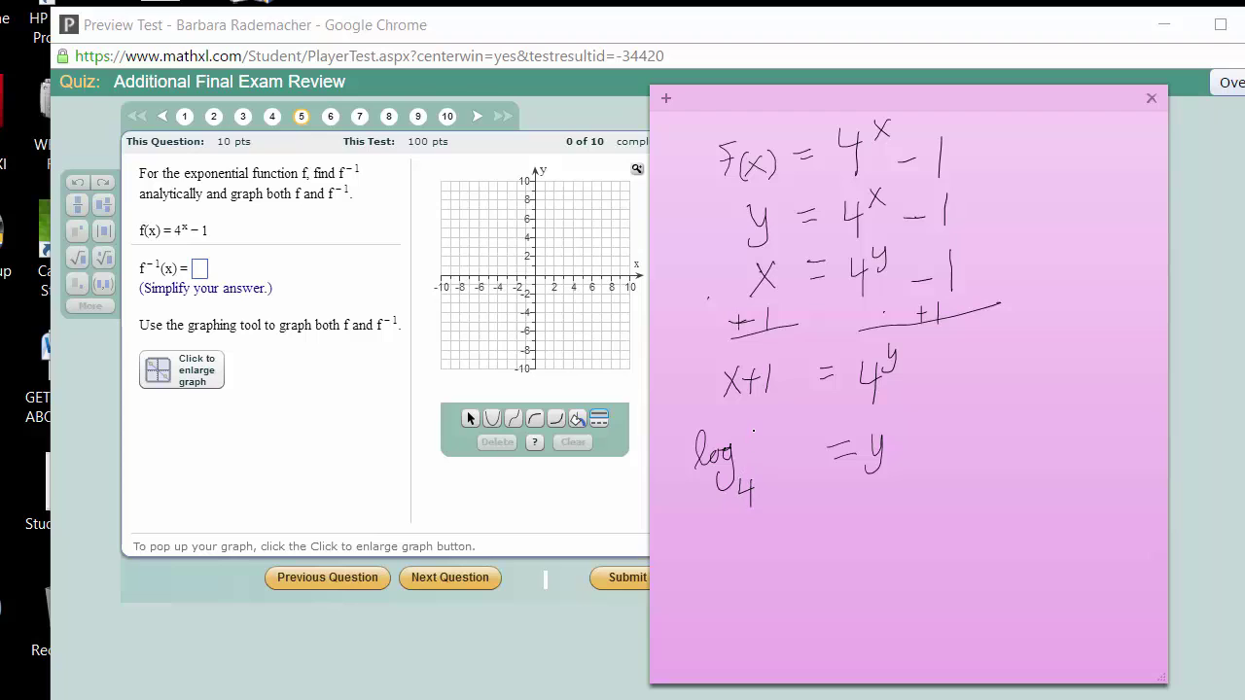
{"action": "mouse_move", "coordinate": [753, 432]}
{"action": "left_mouse_down"}
{"action": "mouse_move", "coordinate": [762, 468]}
{"action": "mouse_move", "coordinate": [777, 460]}
{"action": "mouse_move", "coordinate": [757, 467]}
{"action": "mouse_move", "coordinate": [804, 471]}
{"action": "left_mouse_up"}
Step: Bring the handwritten note back up and move it out of the quiz area
{"action": "left_click", "coordinate": [206, 270]}
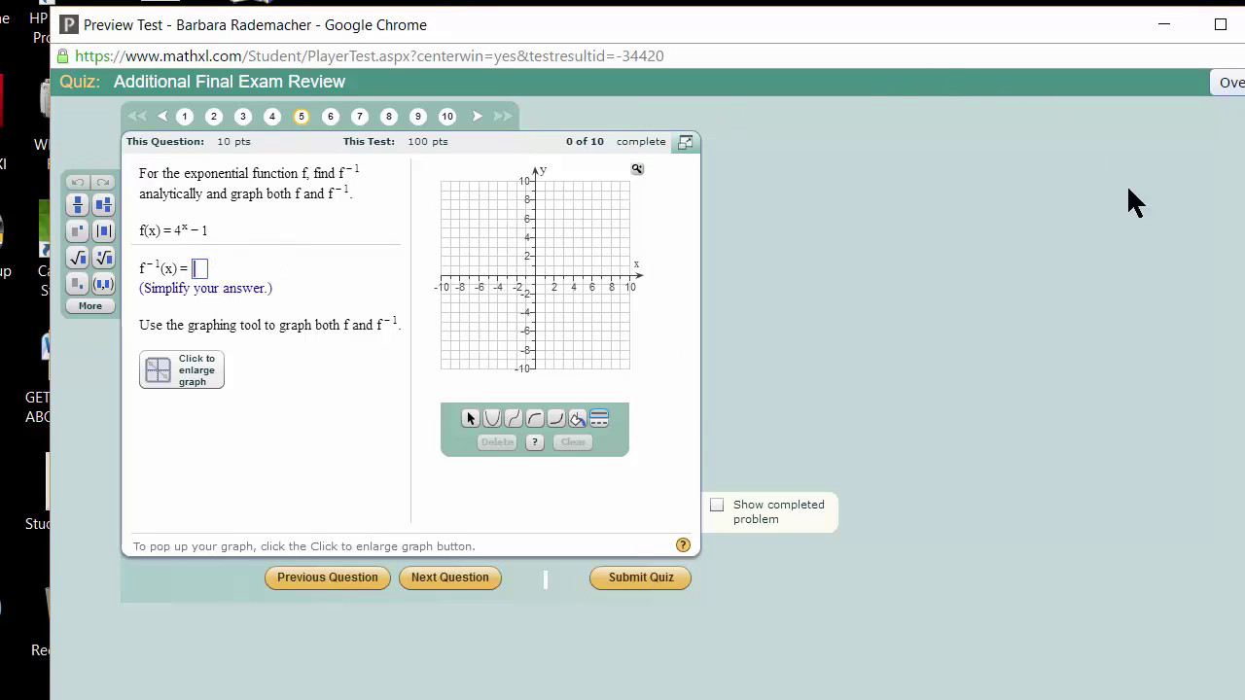
{"action": "key", "text": "alt+Tab"}
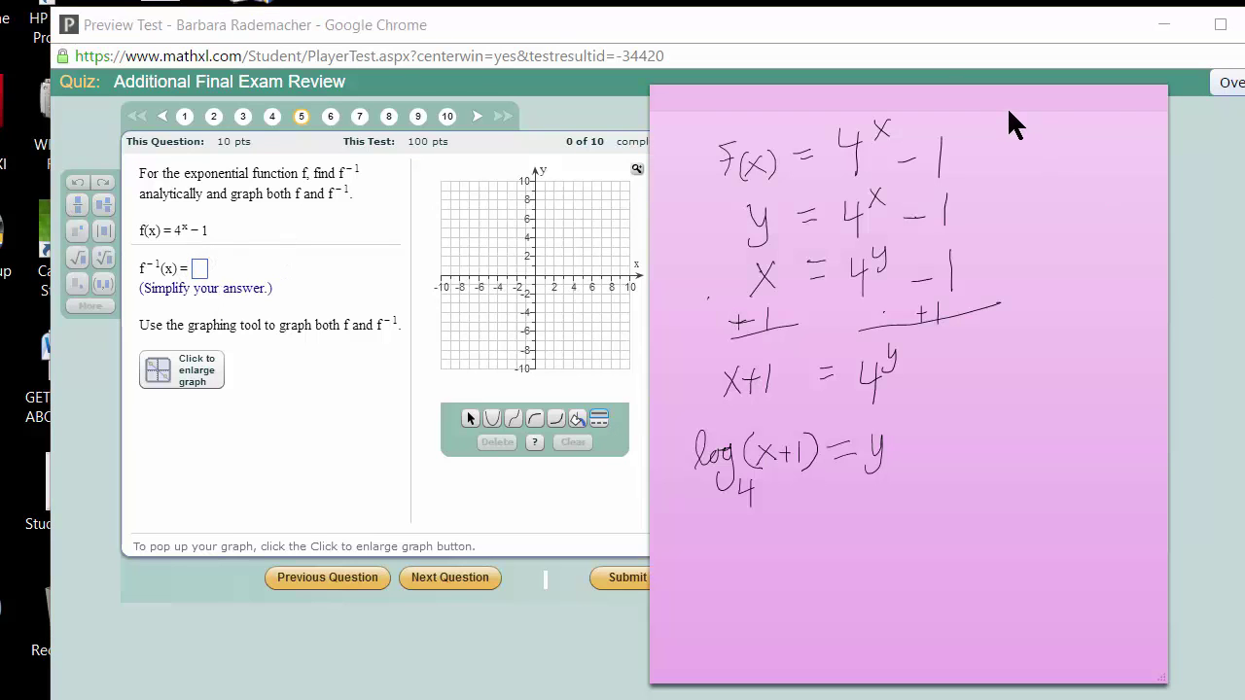
{"action": "left_click_drag", "start_coordinate": [1016, 102], "coordinate": [1243, 106]}
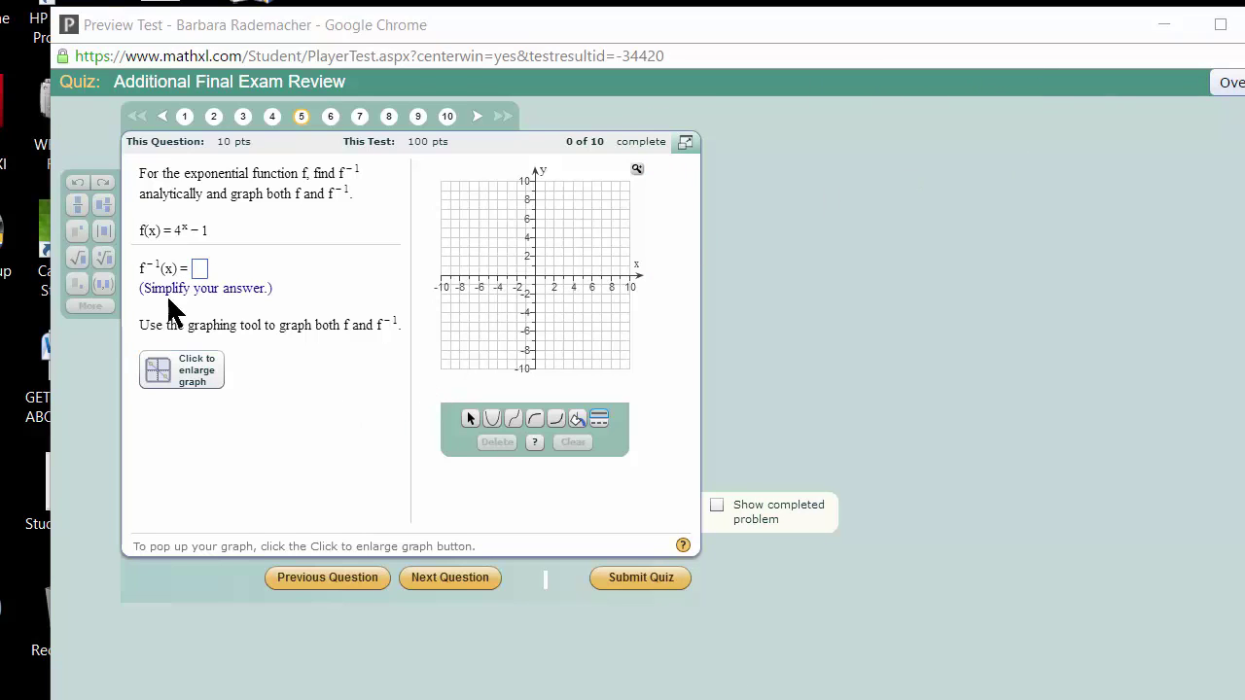
Step: Enter log with subscript 4 followed by (x+1) as the answer for f^−1(x)
{"action": "left_click", "coordinate": [201, 266]}
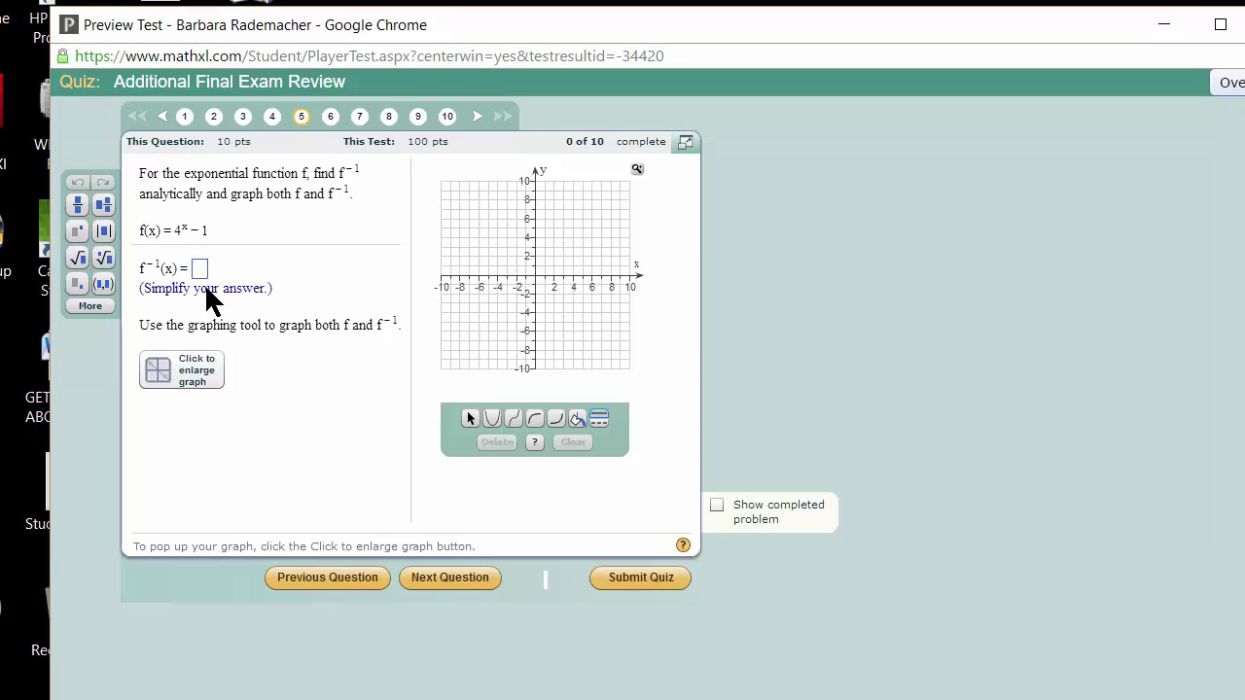
{"action": "left_click", "coordinate": [91, 306]}
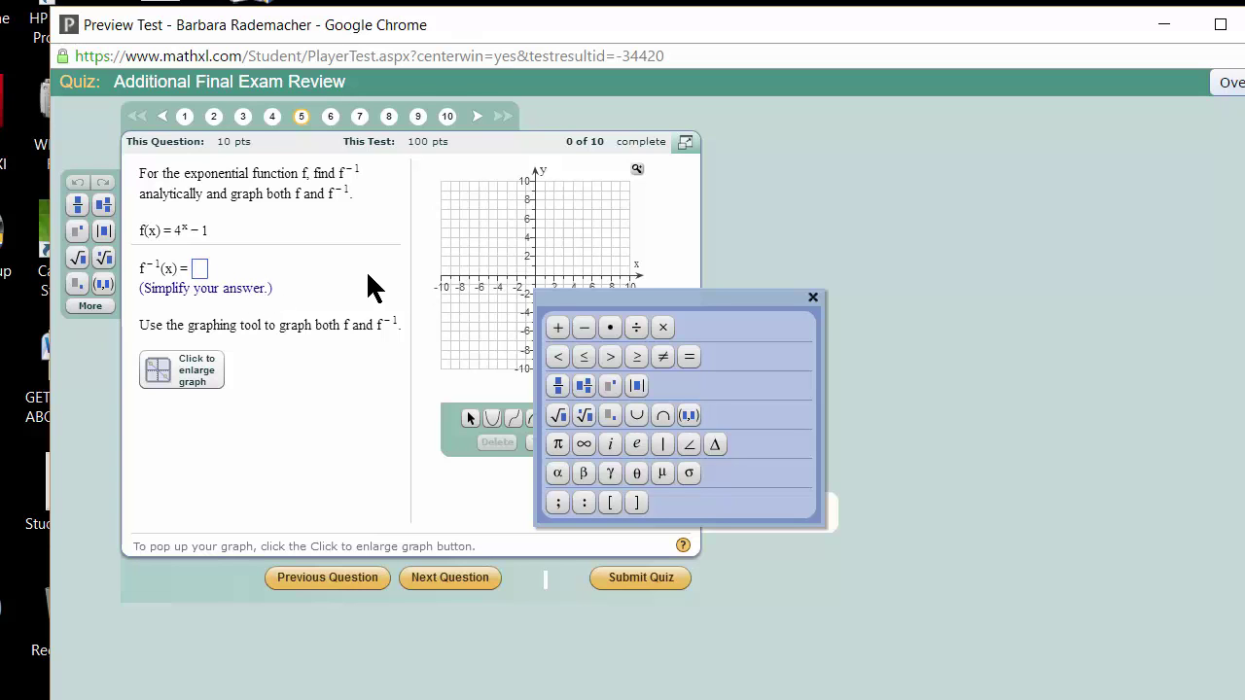
{"action": "left_click", "coordinate": [814, 297]}
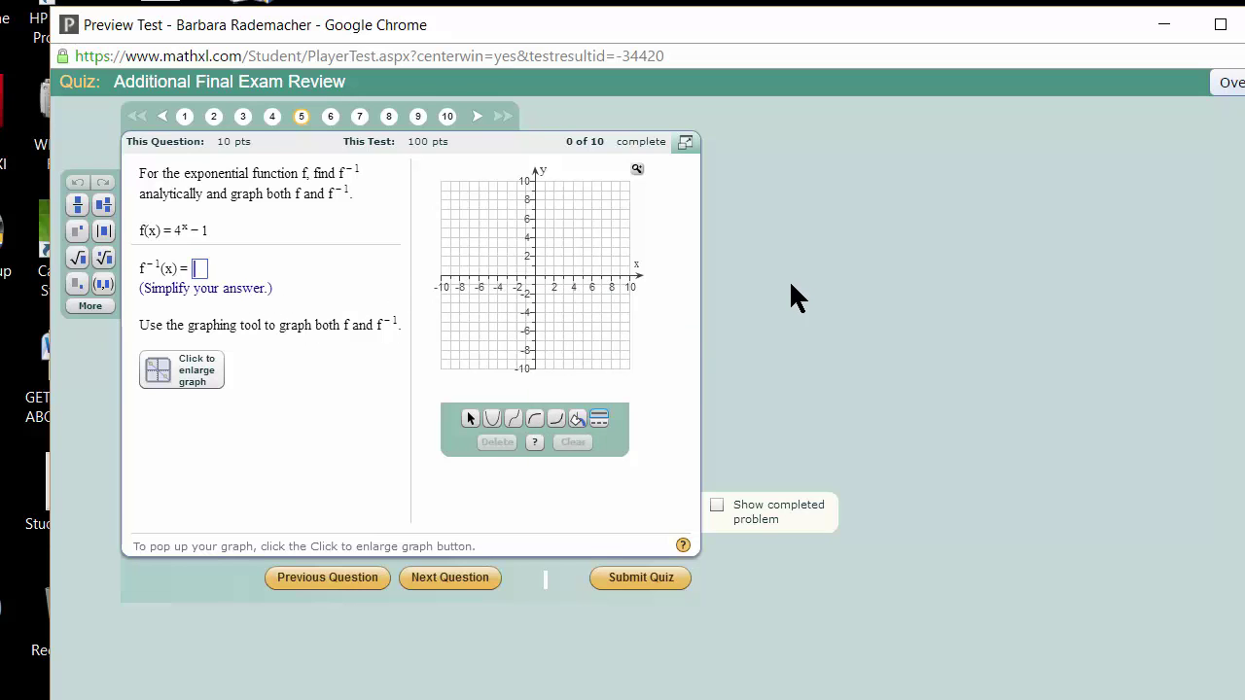
{"action": "type", "text": "log"}
{"action": "left_click", "coordinate": [77, 280]}
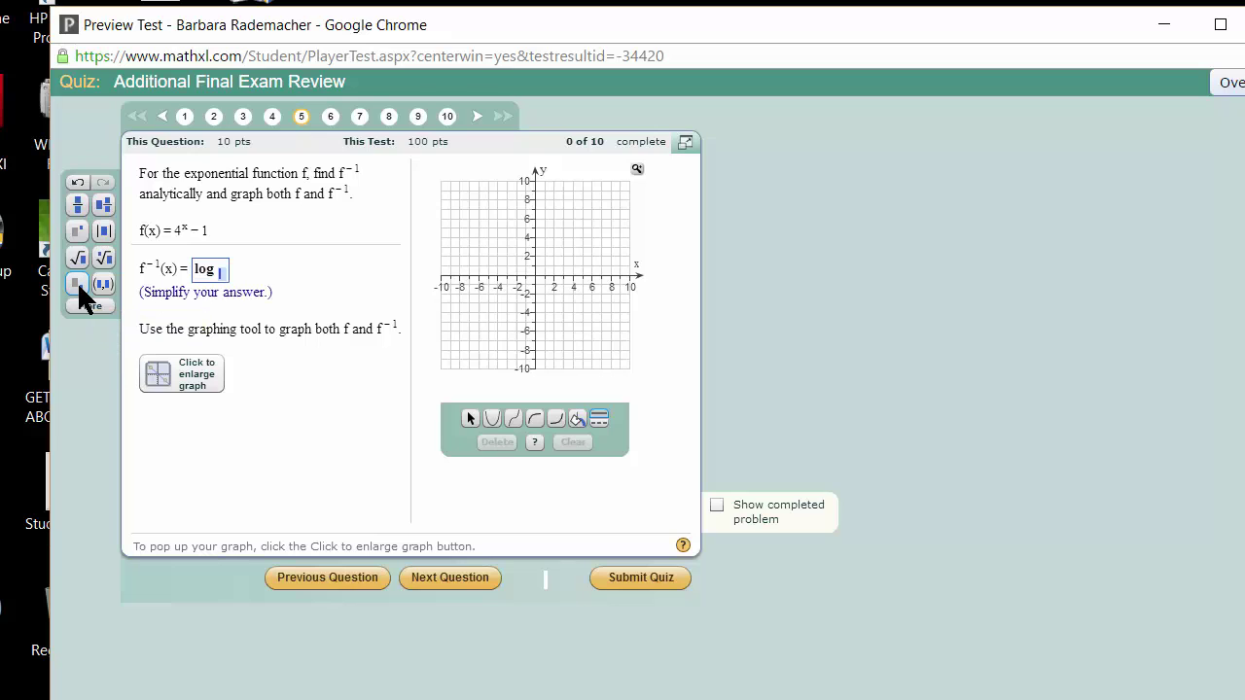
{"action": "type", "text": "4"}
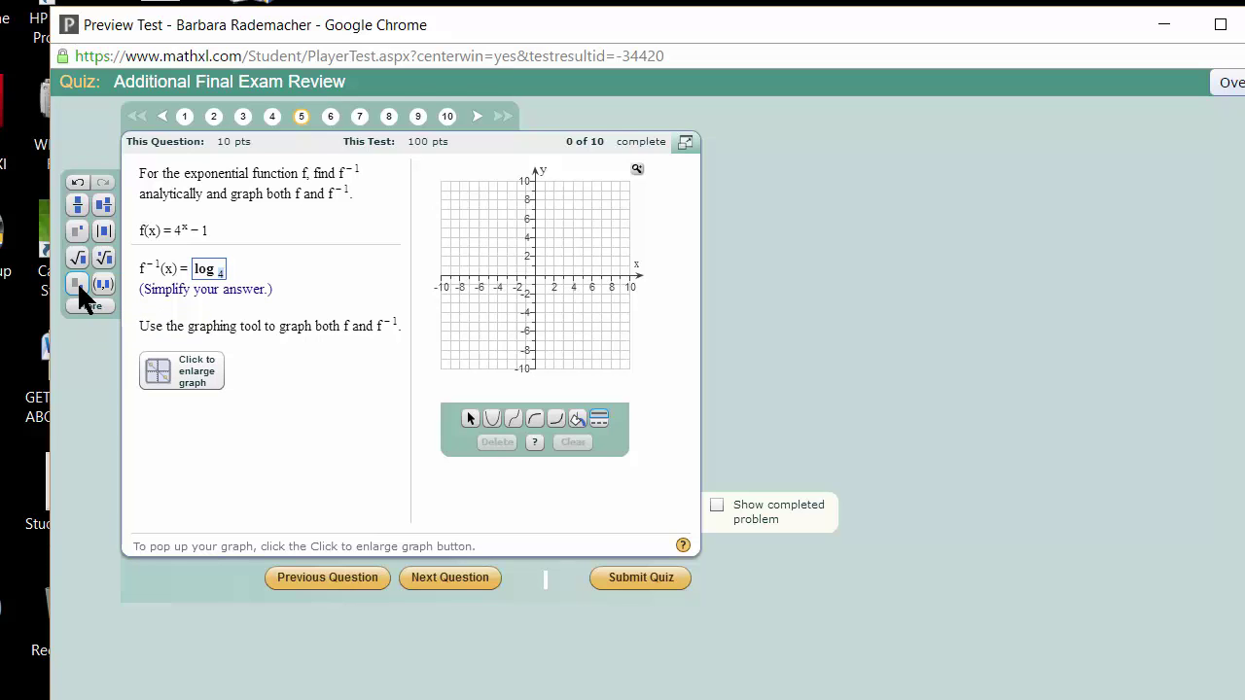
{"action": "key", "text": "Right"}
{"action": "type", "text": "(x+1)"}
Step: Switch to the Wabbitemu calculator and place its window beside the quiz question
{"action": "key", "text": "alt+Tab"}
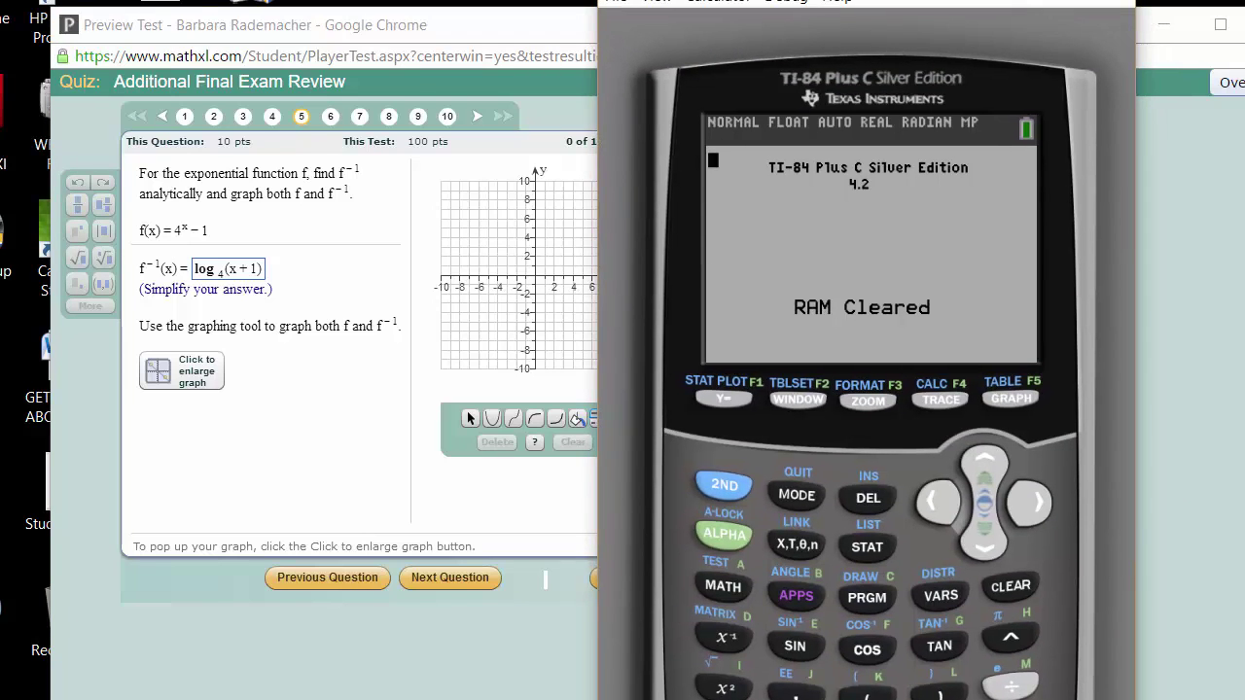
{"action": "left_click_drag", "start_coordinate": [608, 1], "coordinate": [882, 391]}
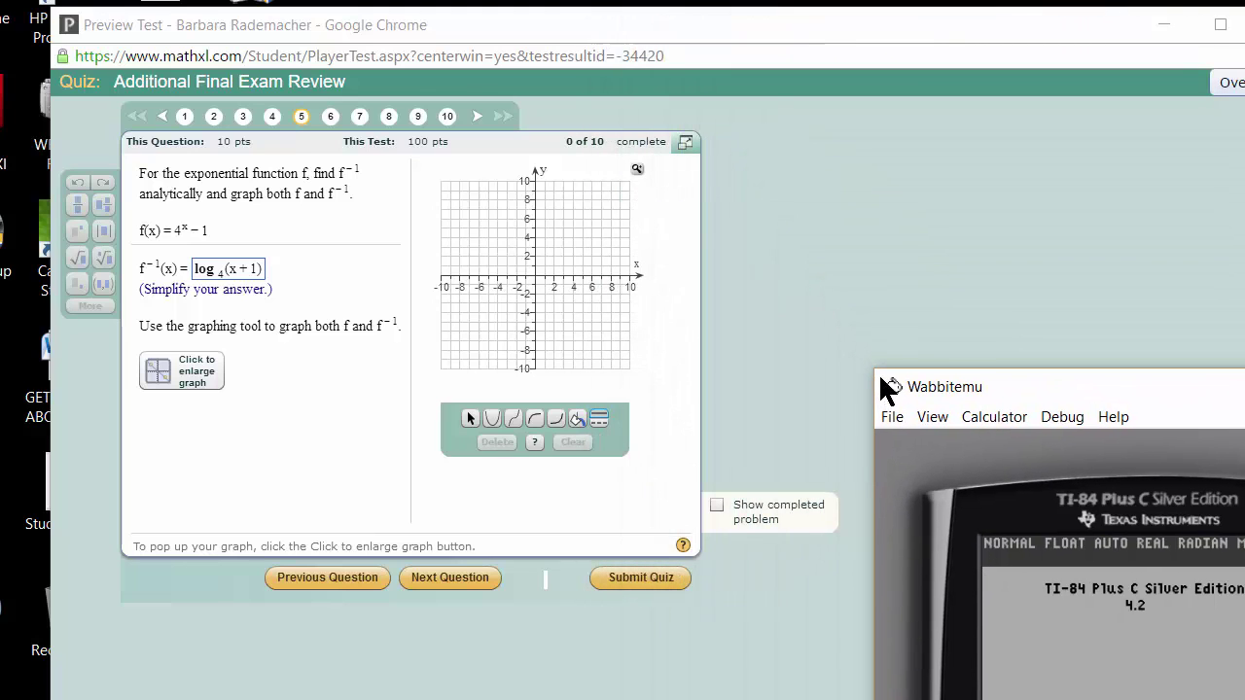
{"action": "left_click_drag", "start_coordinate": [1066, 380], "coordinate": [812, 45]}
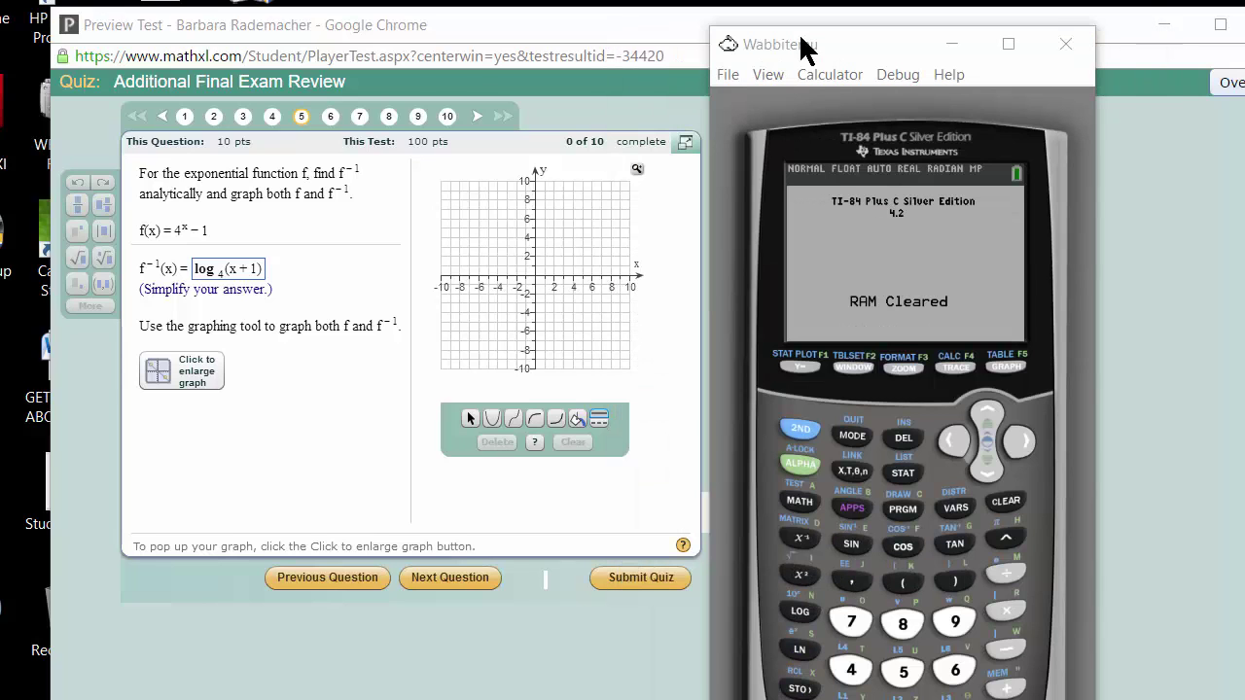
Step: Define Y1 as 4^X − 1 on the calculator and graph it
{"action": "left_click", "coordinate": [797, 369]}
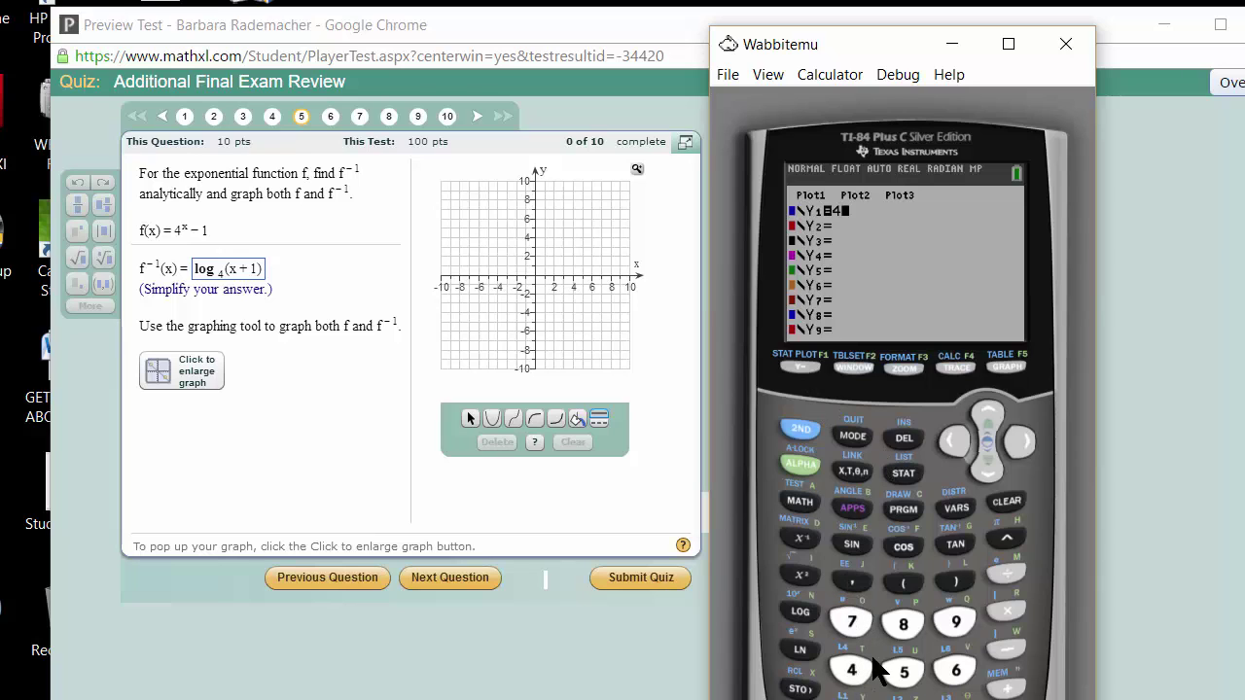
{"action": "left_click", "coordinate": [1009, 544]}
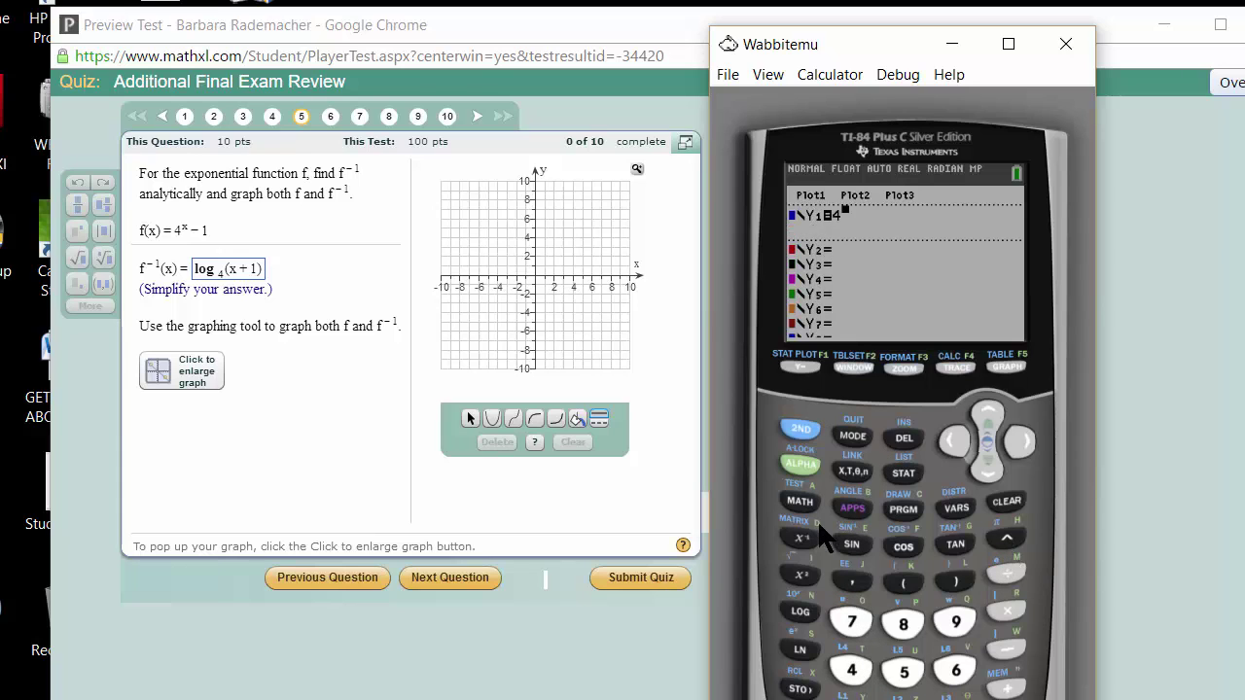
{"action": "left_click", "coordinate": [854, 473]}
{"action": "left_click", "coordinate": [1021, 438]}
{"action": "left_click", "coordinate": [1004, 649]}
{"action": "type", "text": "1"}
{"action": "left_click", "coordinate": [1005, 365]}
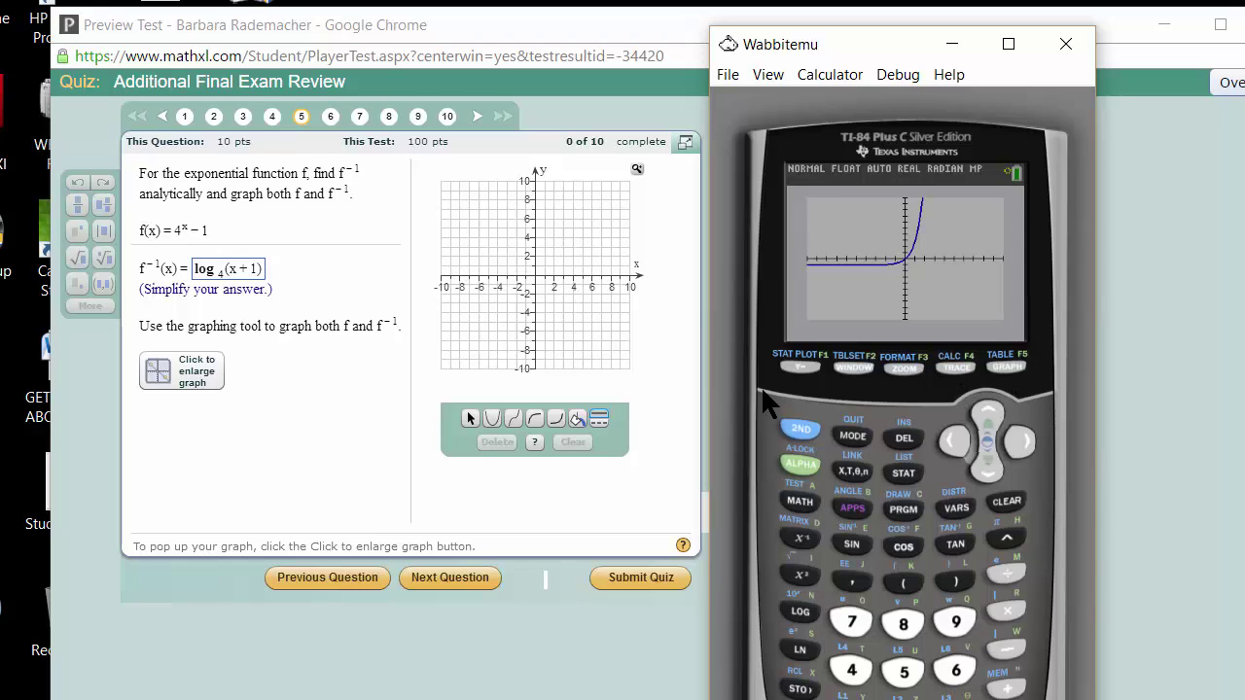
Step: Display the calculator's table of values for Y1 and move the calculator away from the quiz question
{"action": "left_click", "coordinate": [799, 425]}
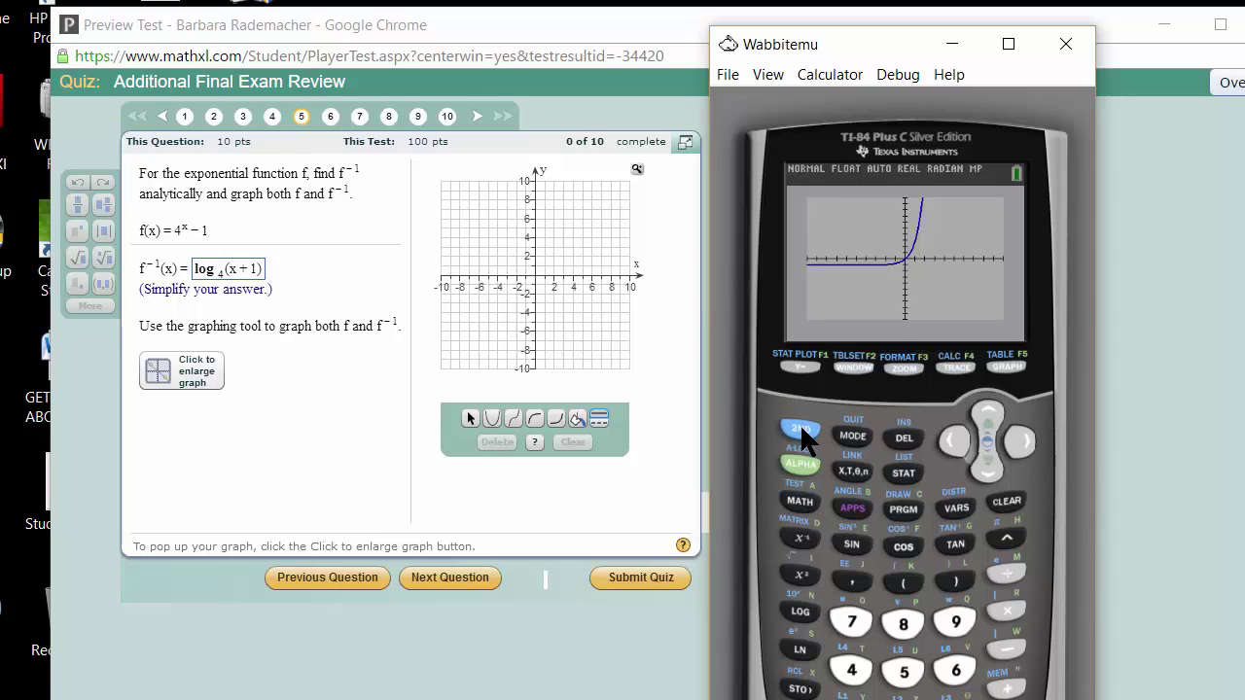
{"action": "left_click", "coordinate": [998, 371]}
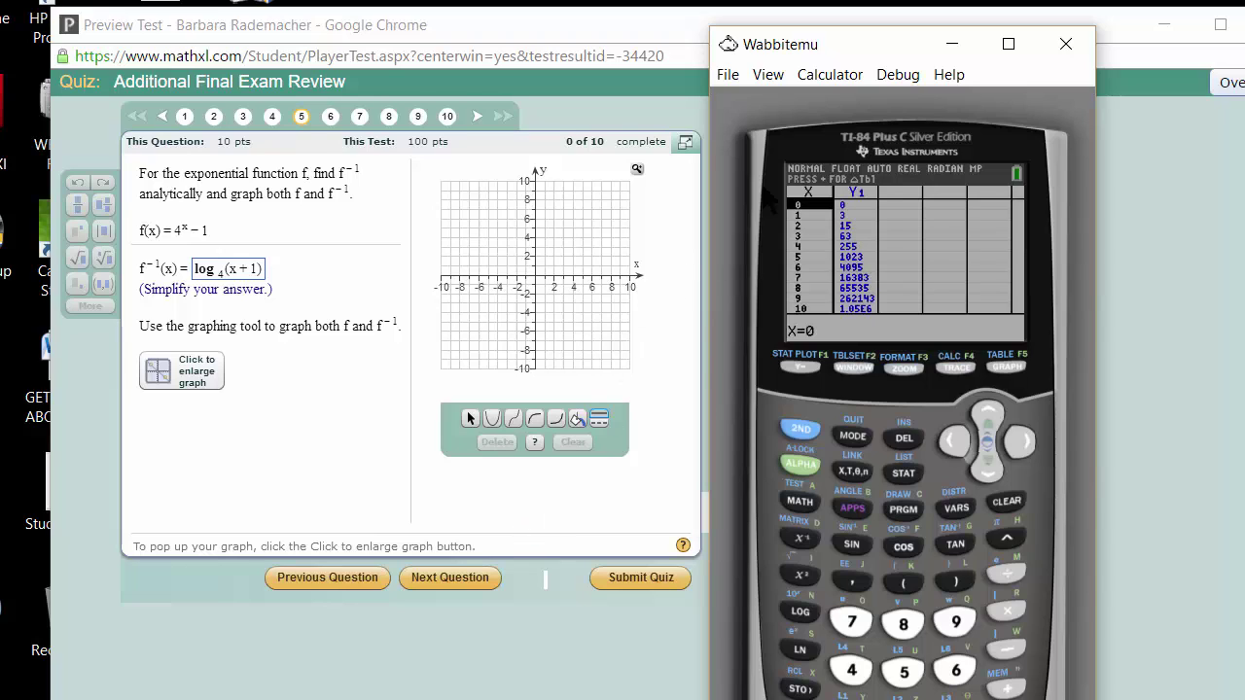
{"action": "left_click_drag", "start_coordinate": [864, 43], "coordinate": [1123, 27]}
{"action": "left_click", "coordinate": [1209, 25]}
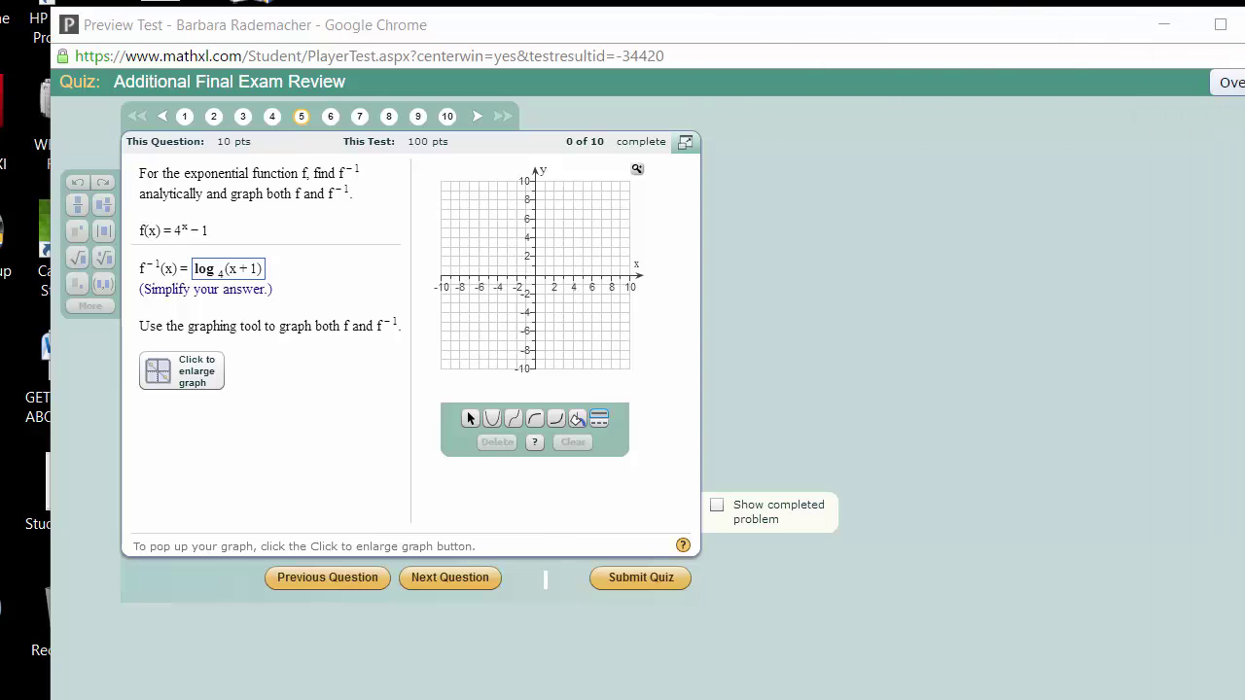
Step: Plot an exponential curve from the origin on the quiz graph and set its vertical shift to −1
{"action": "left_click", "coordinate": [555, 420]}
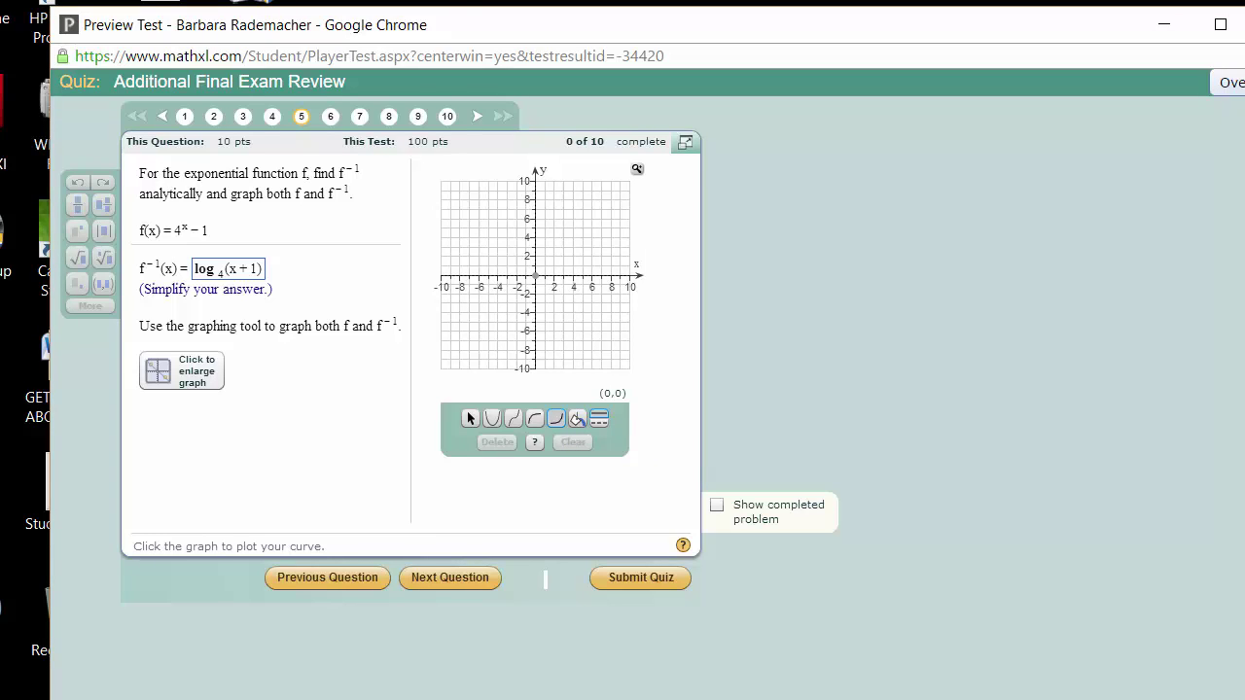
{"action": "left_click", "coordinate": [536, 276]}
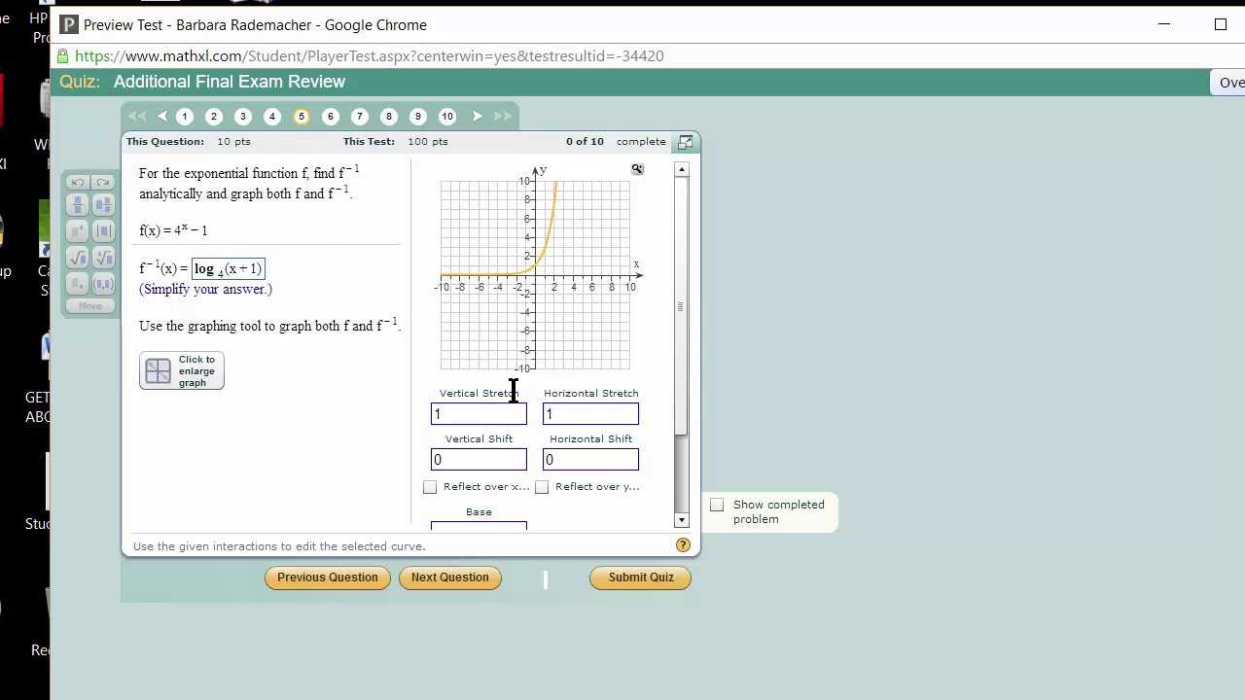
{"action": "left_click", "coordinate": [482, 455]}
{"action": "key", "text": "BackSpace"}
{"action": "type", "text": "-"}
{"action": "left_click", "coordinate": [359, 467]}
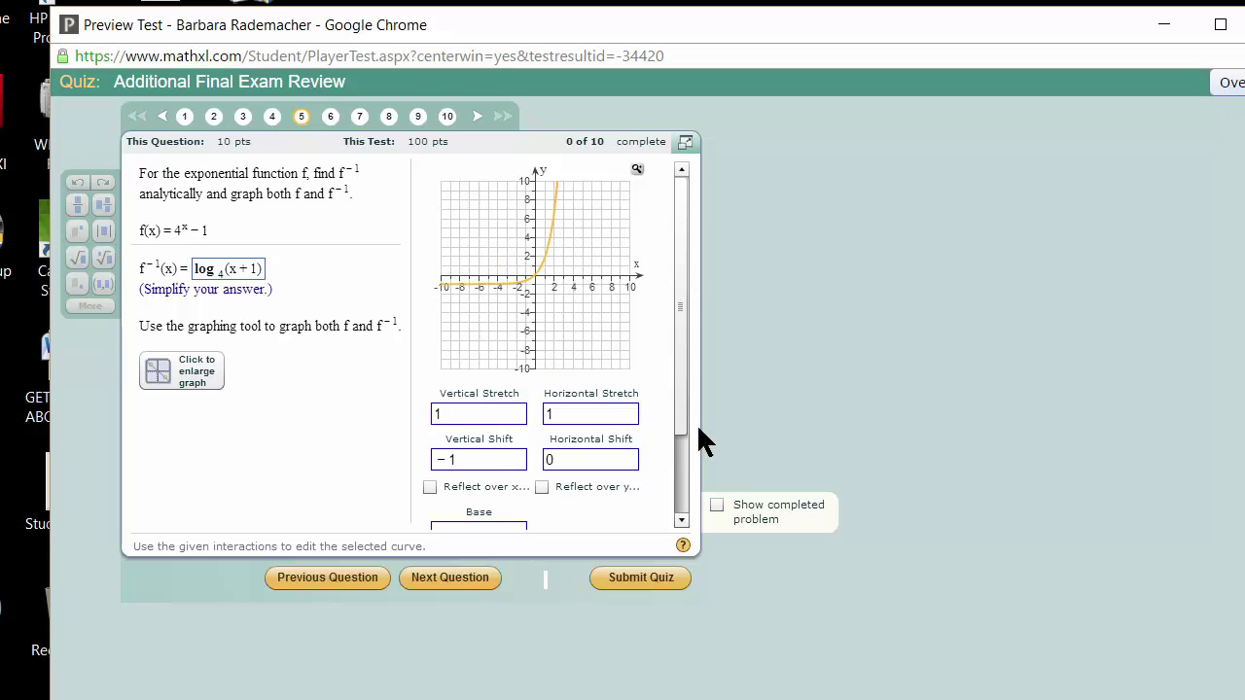
Step: Set the base of the plotted exponential curve to 4
{"action": "left_click_drag", "start_coordinate": [684, 431], "coordinate": [684, 478]}
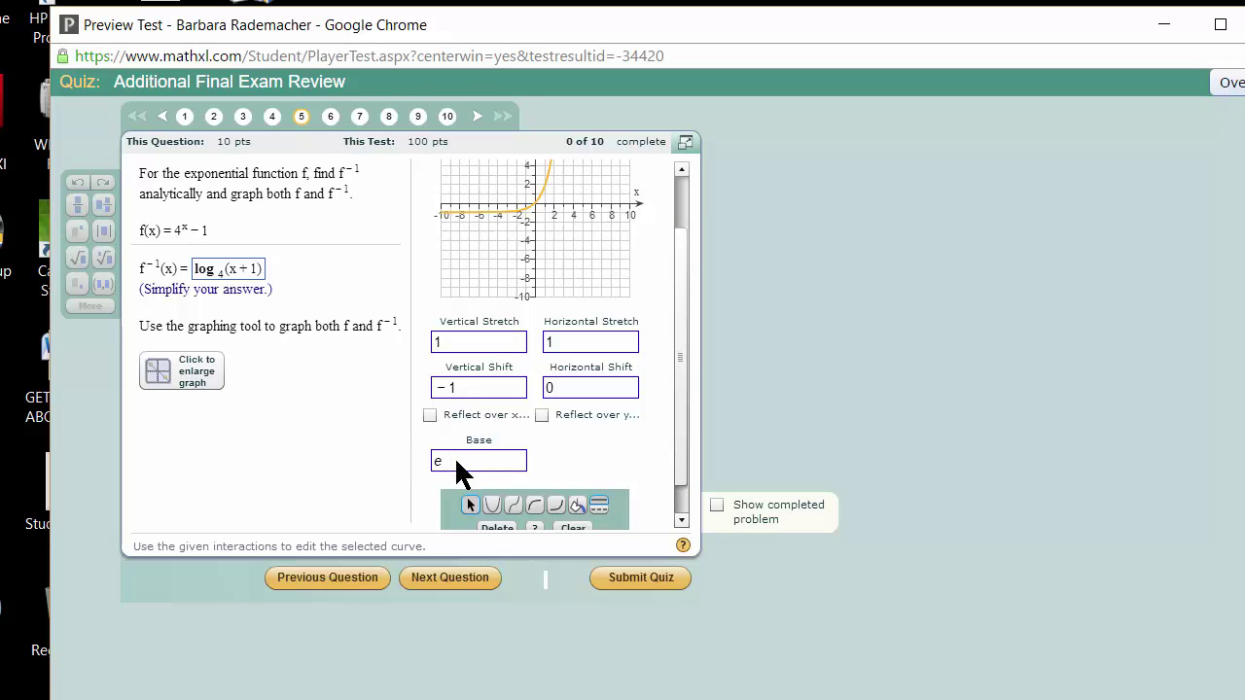
{"action": "key", "text": "BackSpace"}
{"action": "type", "text": "4"}
{"action": "left_click_drag", "start_coordinate": [684, 471], "coordinate": [683, 503]}
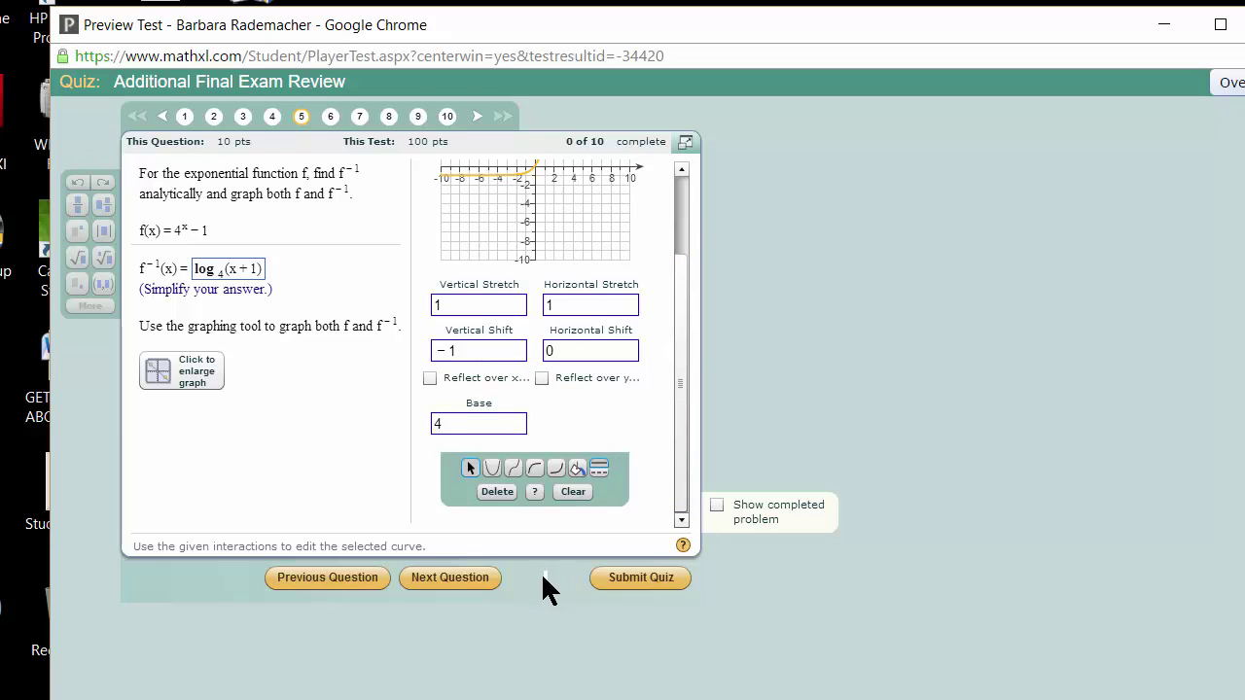
{"action": "mouse_move", "coordinate": [681, 508]}
{"action": "left_mouse_down"}
{"action": "mouse_move", "coordinate": [683, 474]}
{"action": "mouse_move", "coordinate": [687, 492]}
{"action": "left_mouse_up"}
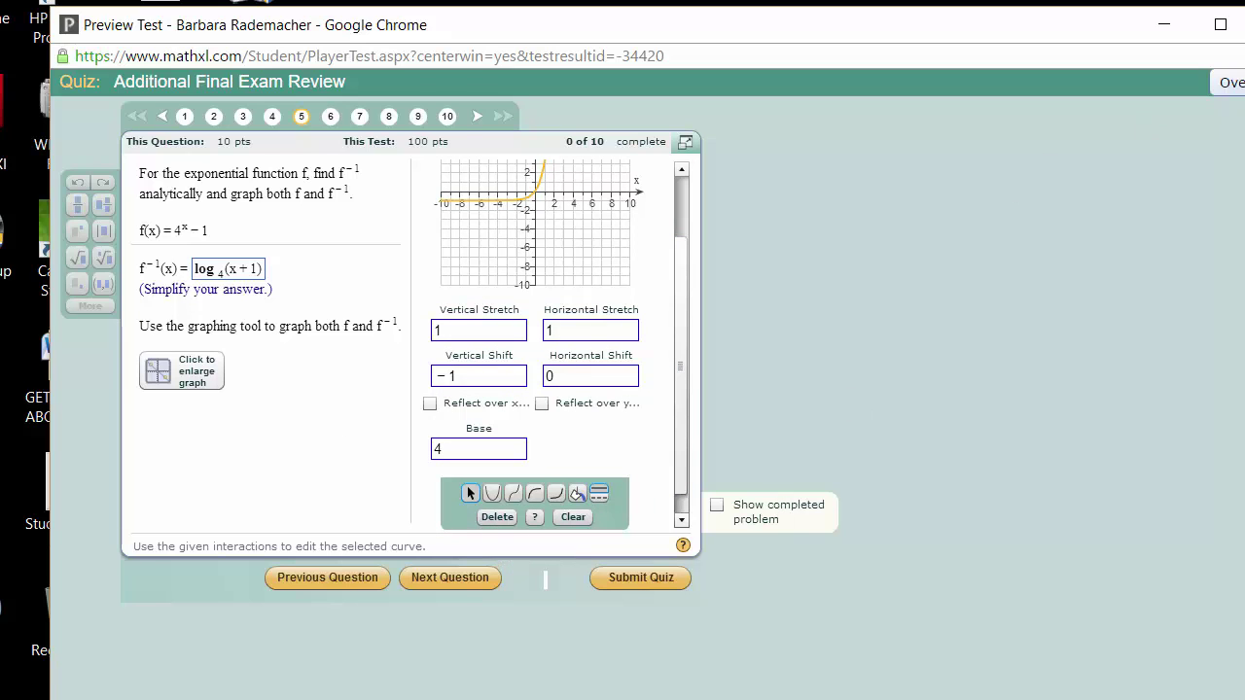
Step: Switch to the Wabbitemu calculator, clear the Y1 equation and place the calculator beside the quiz question
{"action": "key", "text": "alt+Tab"}
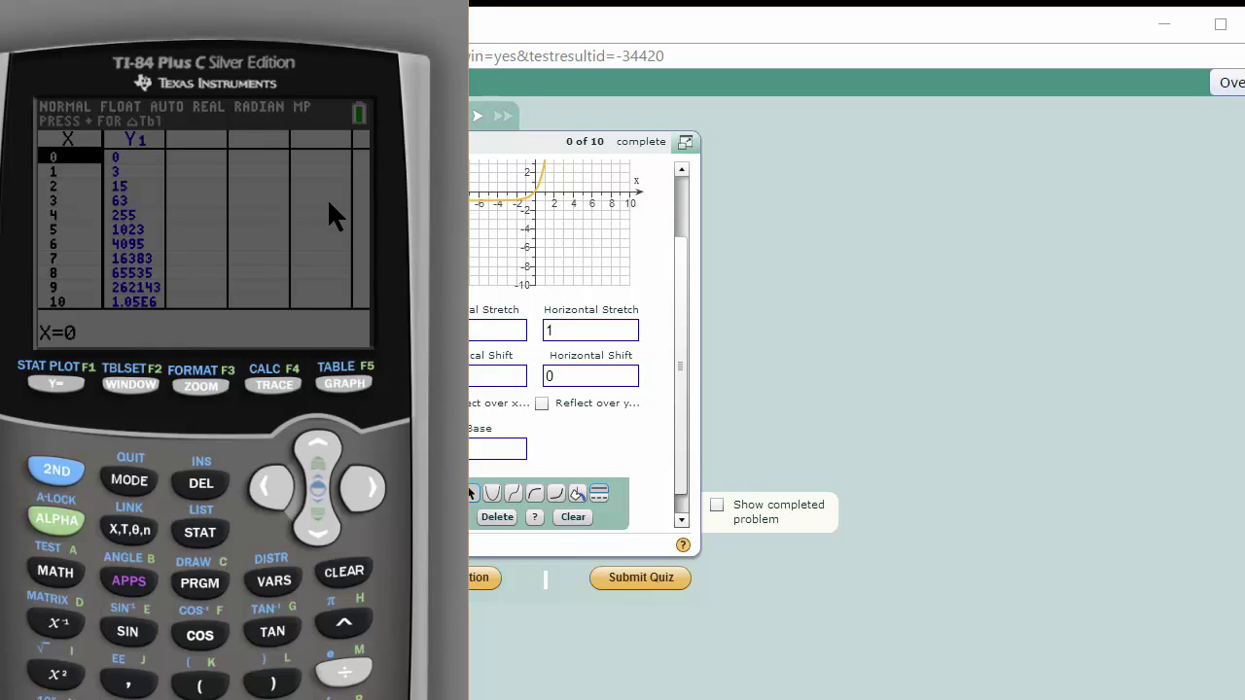
{"action": "left_click", "coordinate": [64, 383]}
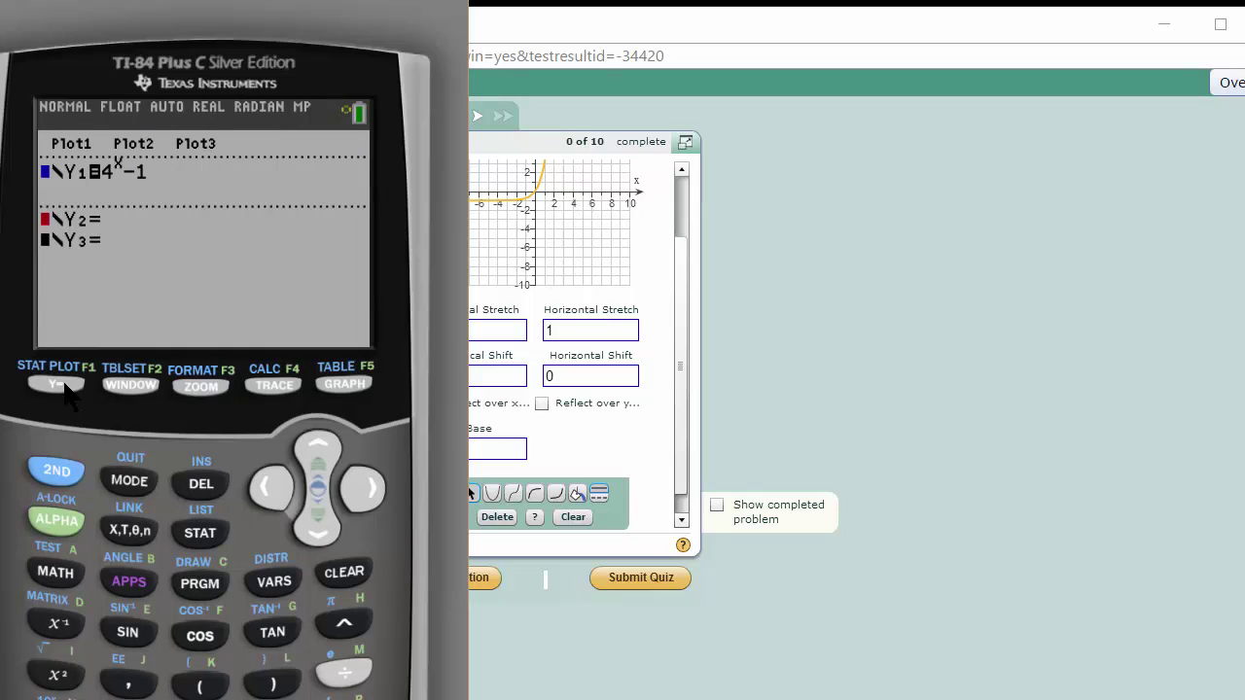
{"action": "left_click", "coordinate": [345, 573]}
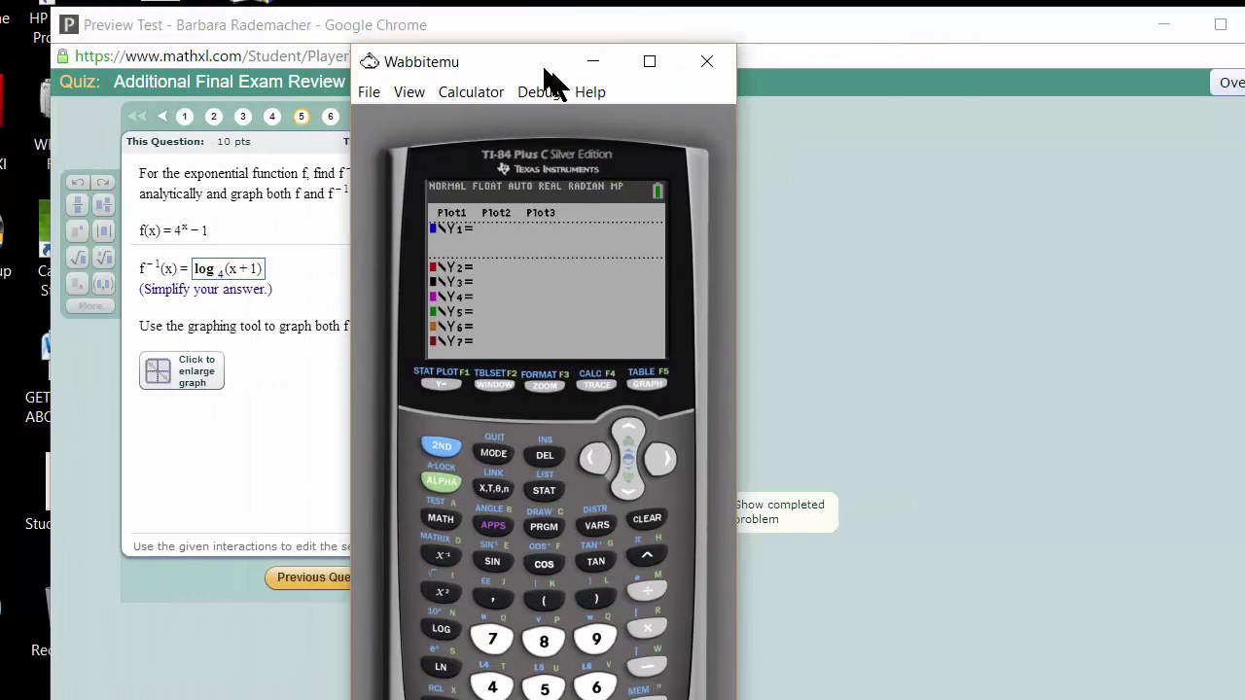
{"action": "left_click_drag", "start_coordinate": [550, 84], "coordinate": [923, 31]}
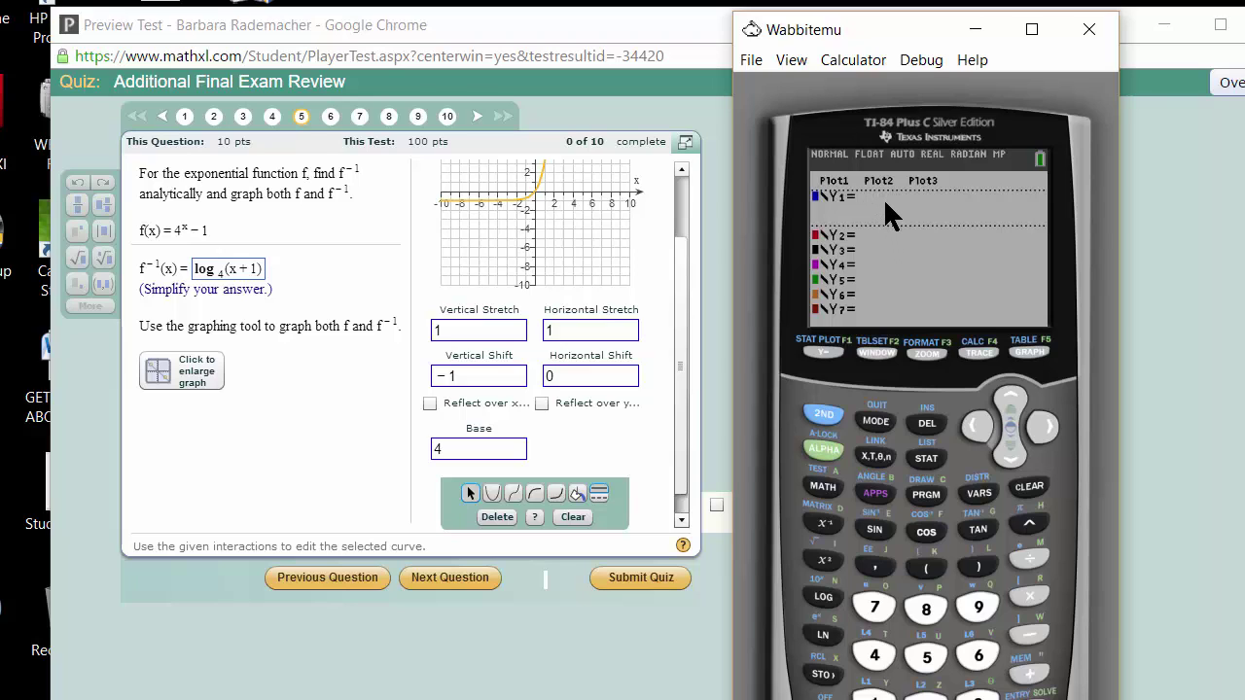
Step: Define Y1 as log(X+1)/log(4) on the calculator
{"action": "left_click", "coordinate": [825, 595]}
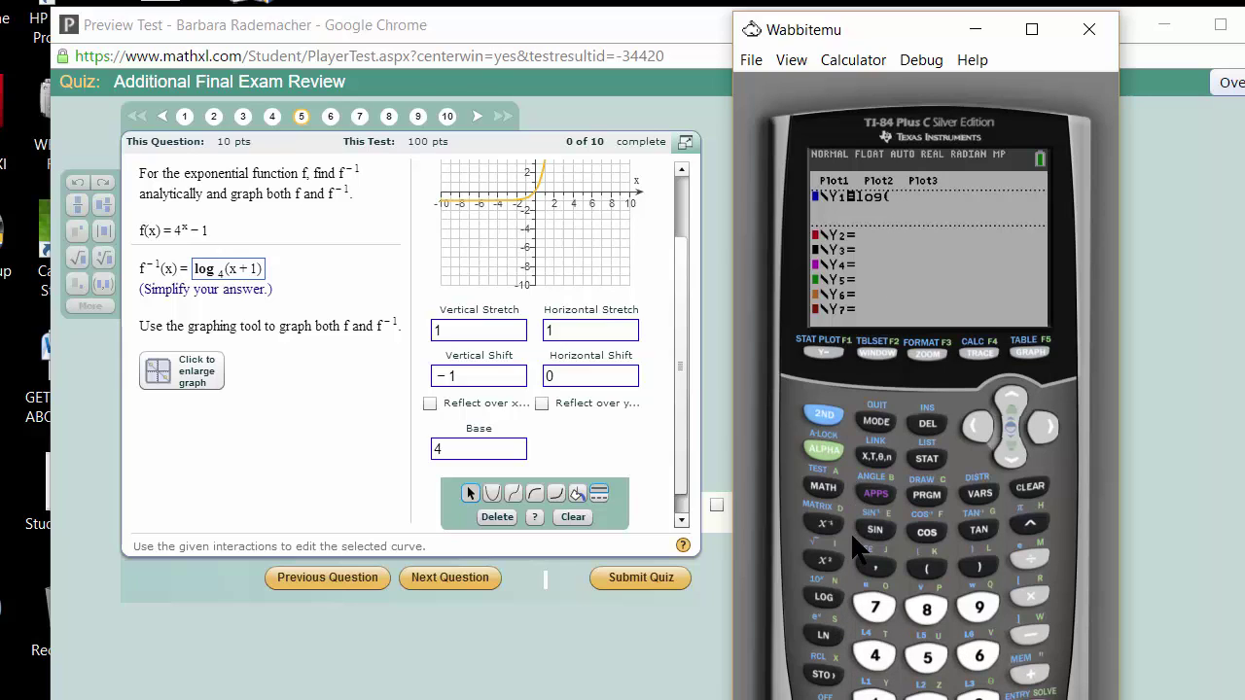
{"action": "left_click", "coordinate": [875, 457]}
{"action": "left_click", "coordinate": [1034, 681]}
{"action": "left_click", "coordinate": [875, 699]}
{"action": "left_click", "coordinate": [967, 564]}
{"action": "left_click", "coordinate": [1030, 557]}
{"action": "left_click", "coordinate": [826, 594]}
{"action": "left_click", "coordinate": [872, 657]}
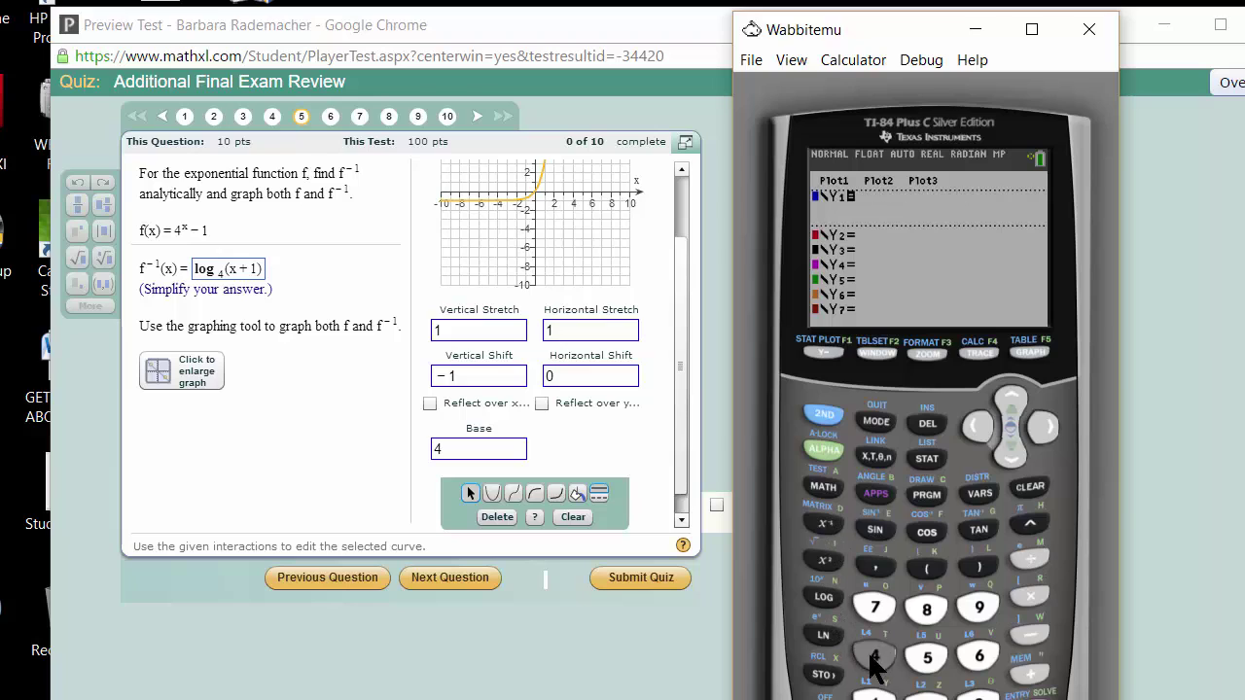
{"action": "left_click", "coordinate": [967, 572]}
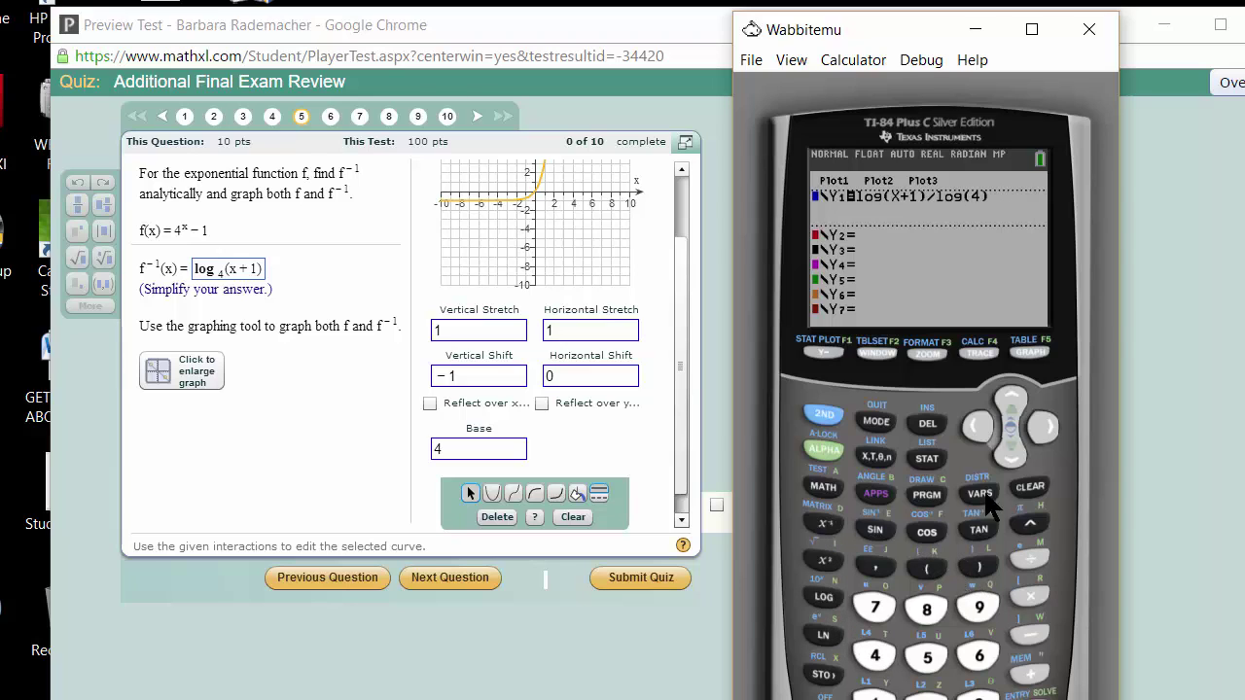
Step: Graph Y1 on the calculator, view its table of values, and move the calculator off the quiz question
{"action": "left_click", "coordinate": [1032, 352]}
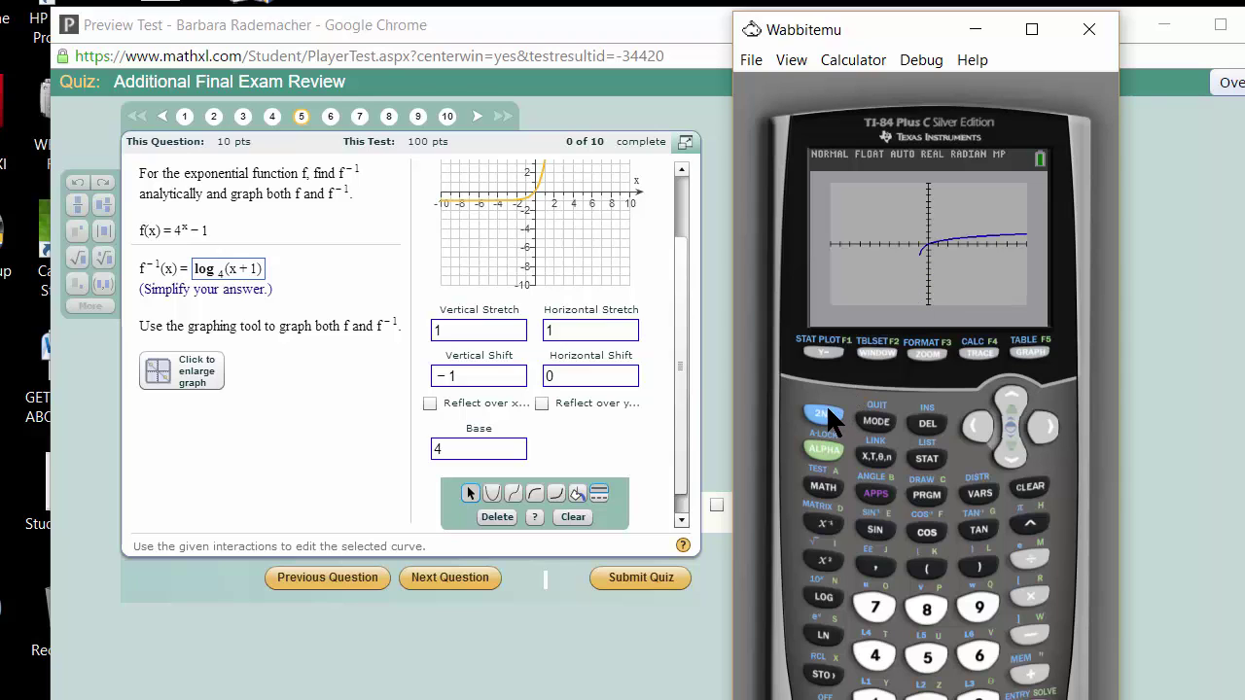
{"action": "left_click", "coordinate": [1021, 353]}
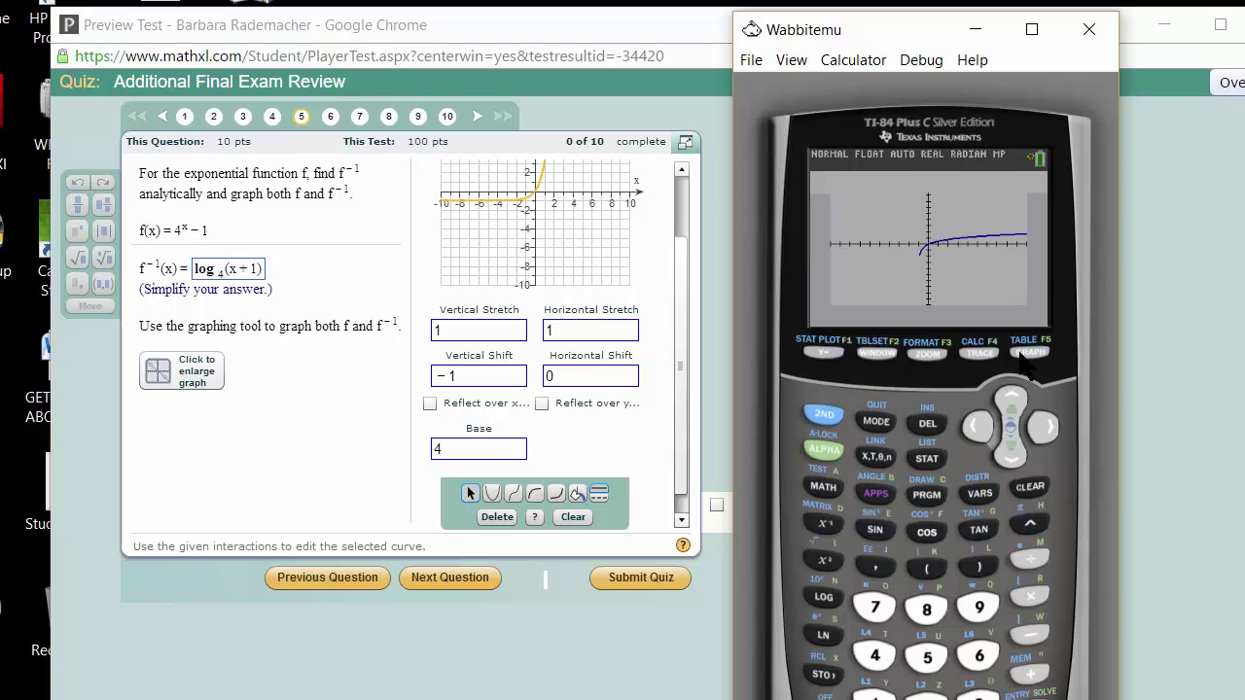
{"action": "left_click", "coordinate": [1021, 353]}
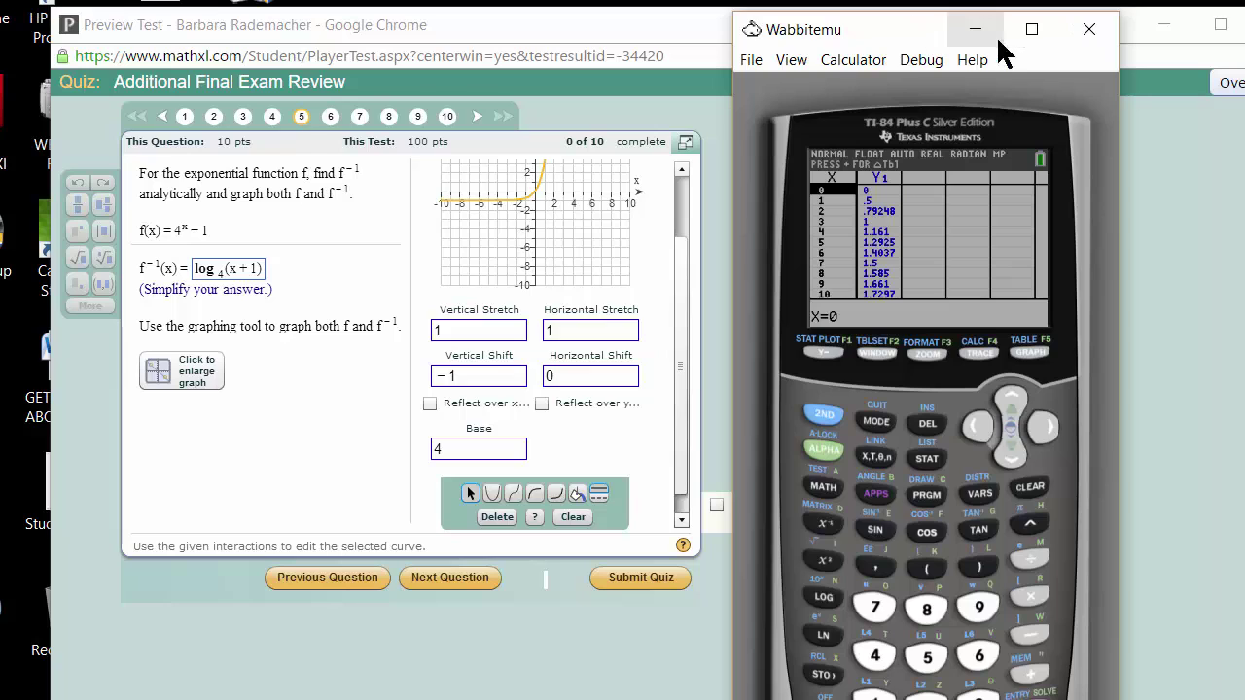
{"action": "left_click_drag", "start_coordinate": [902, 34], "coordinate": [1244, 39]}
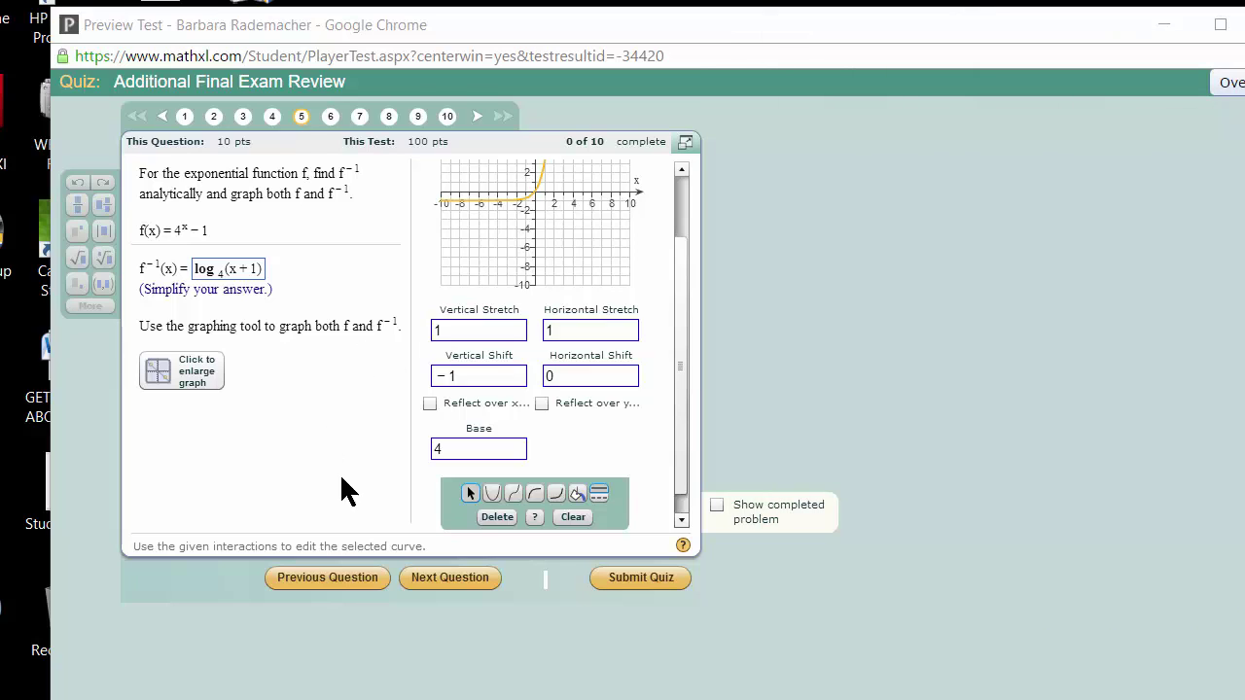
Step: Plot a logarithmic curve on the quiz graph and set its horizontal shift to −1
{"action": "left_click", "coordinate": [533, 492]}
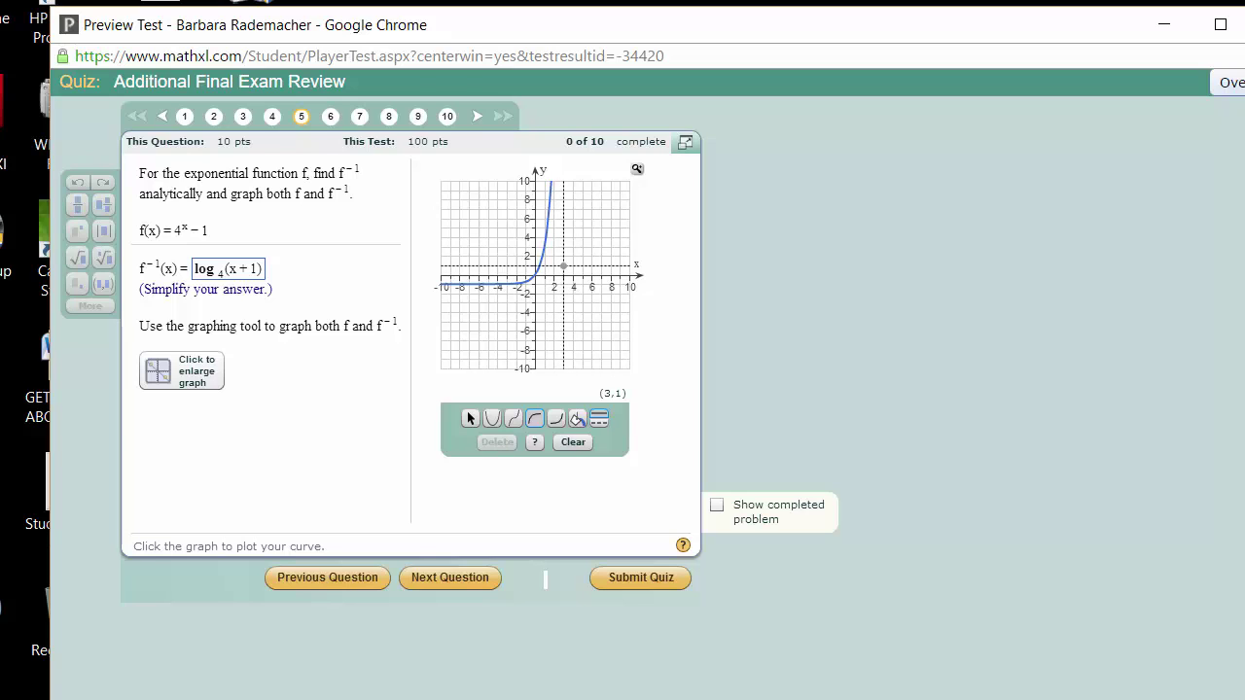
{"action": "left_click", "coordinate": [563, 265]}
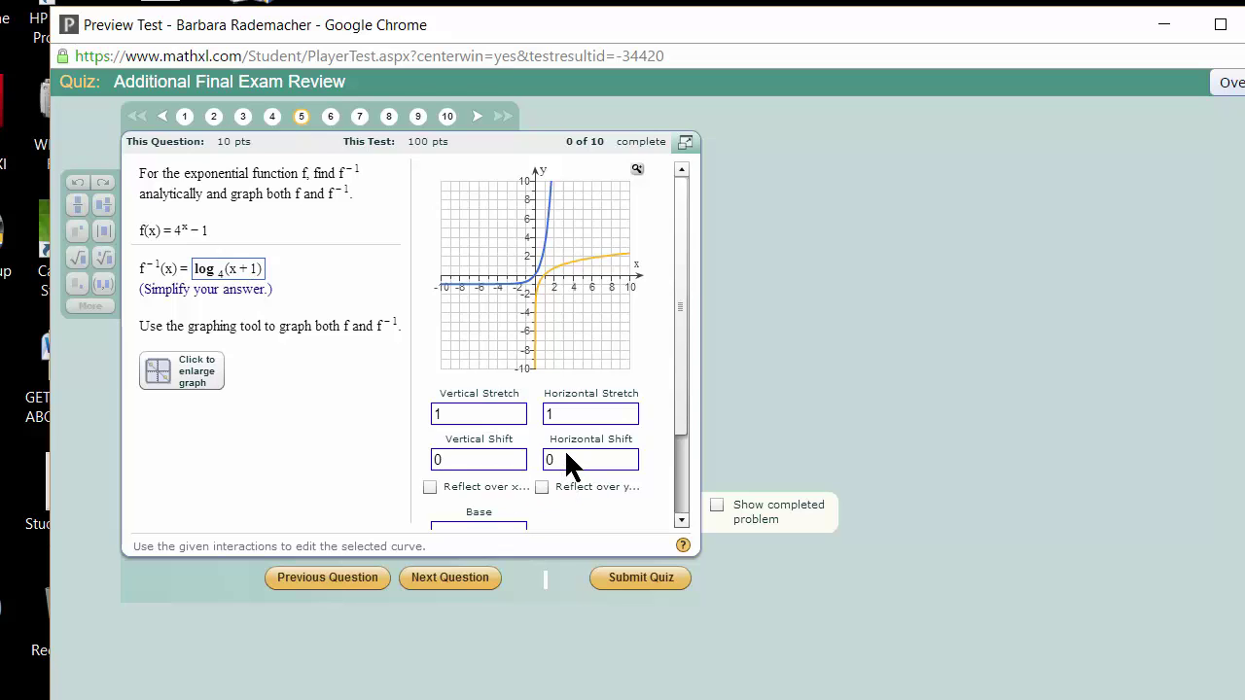
{"action": "key", "text": "Delete"}
{"action": "type", "text": "-1"}
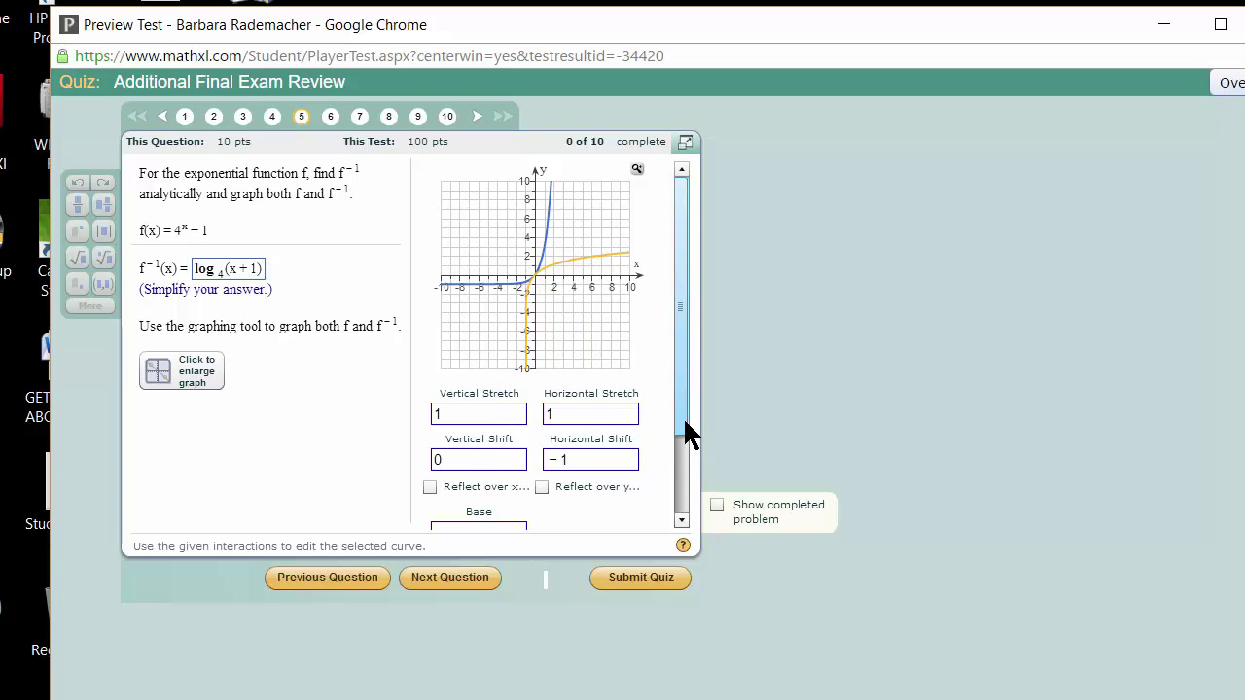
Step: Set the base of the plotted logarithmic curve to 4
{"action": "left_click_drag", "start_coordinate": [686, 430], "coordinate": [686, 486]}
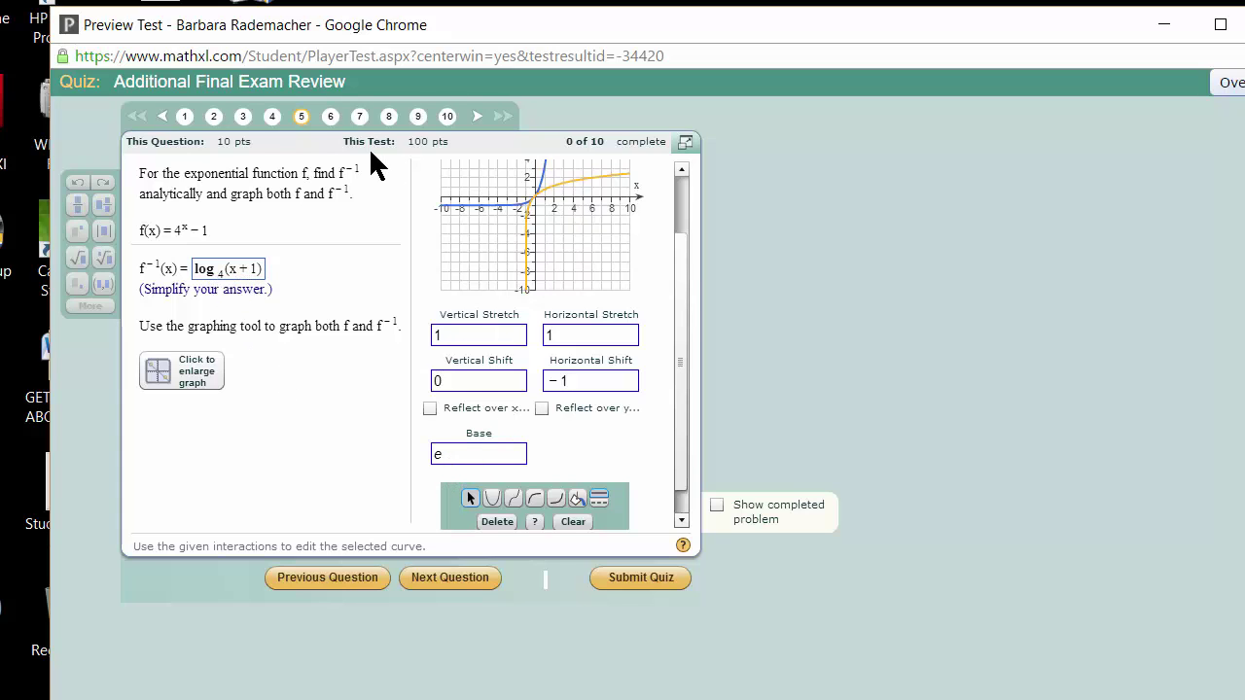
{"action": "key", "text": "Delete"}
{"action": "type", "text": "4"}
{"action": "scroll", "coordinate": [680, 493], "scroll_direction": "down", "scroll_amount": 1}
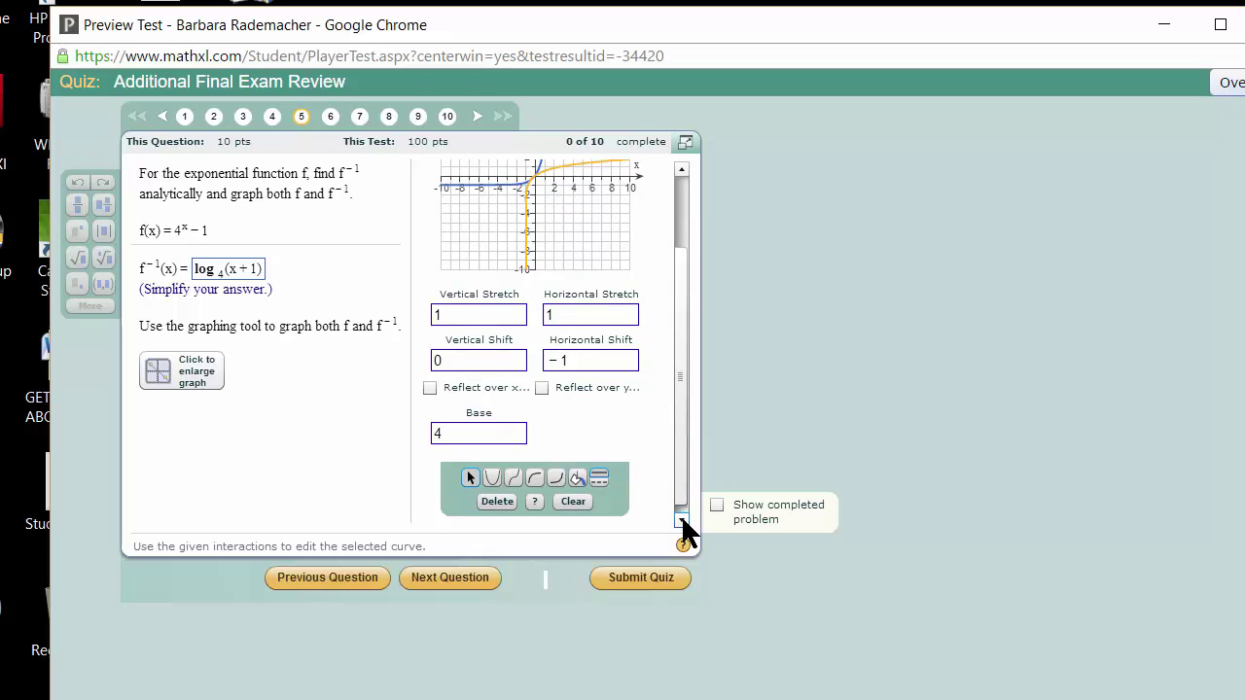
{"action": "left_click", "coordinate": [681, 522]}
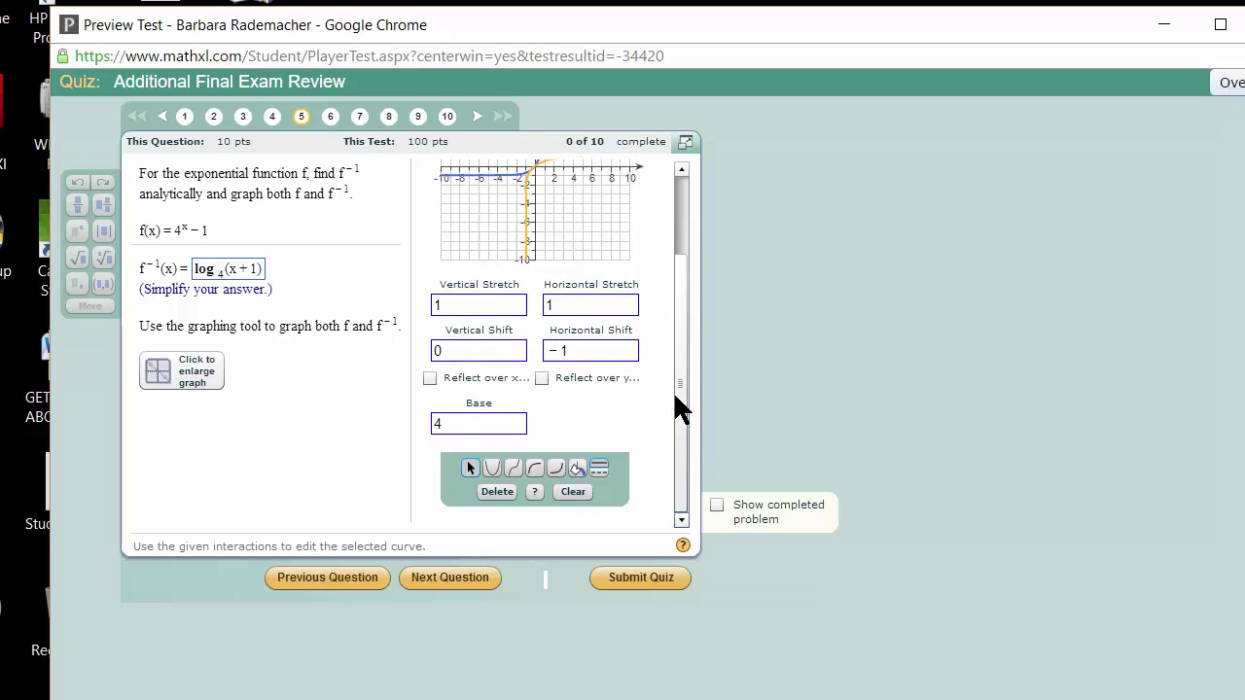
{"action": "left_click_drag", "start_coordinate": [679, 385], "coordinate": [684, 426]}
Step: Advance to question 6, then submit the quiz and confirm submitting it with unanswered questions
{"action": "left_click", "coordinate": [470, 580]}
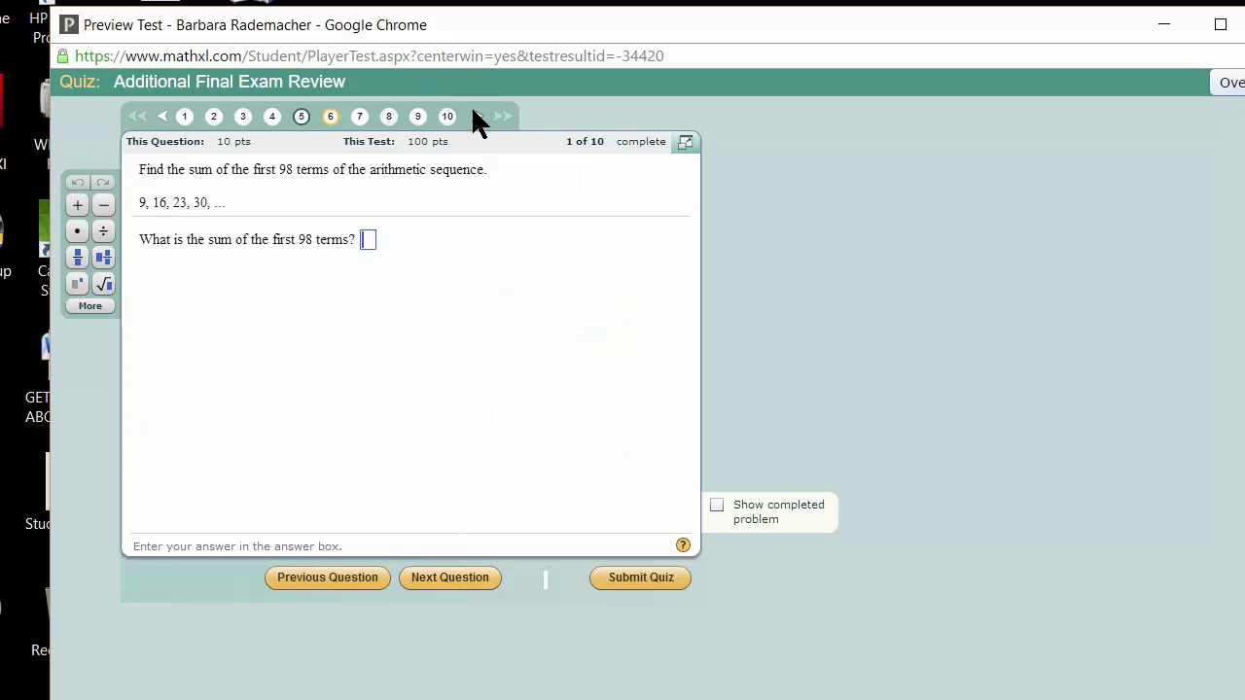
{"action": "left_click", "coordinate": [648, 577]}
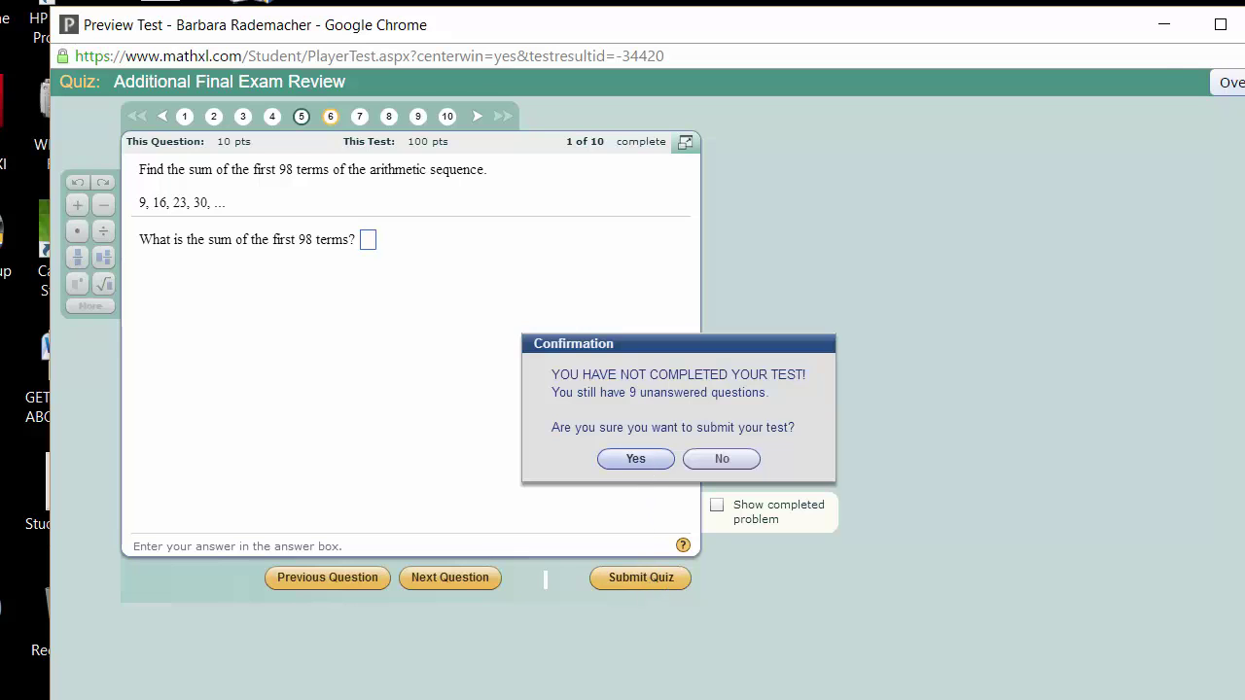
{"action": "left_click", "coordinate": [635, 459]}
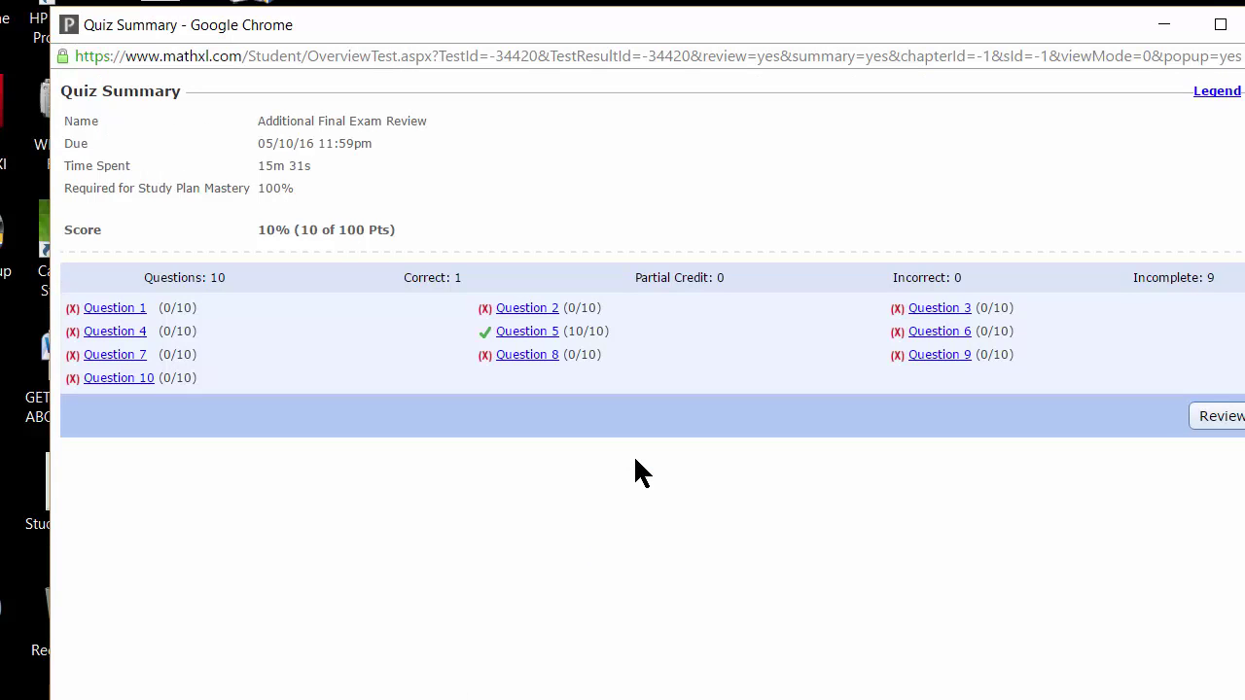